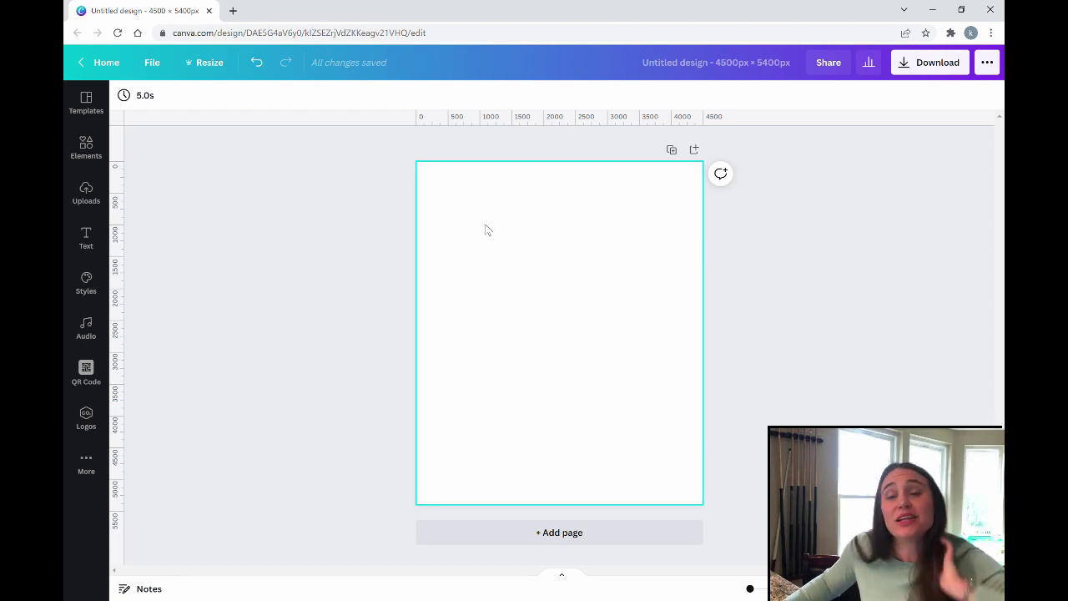
Fill the empty page background with Canva's default solid grey colour
left_click(436, 200)
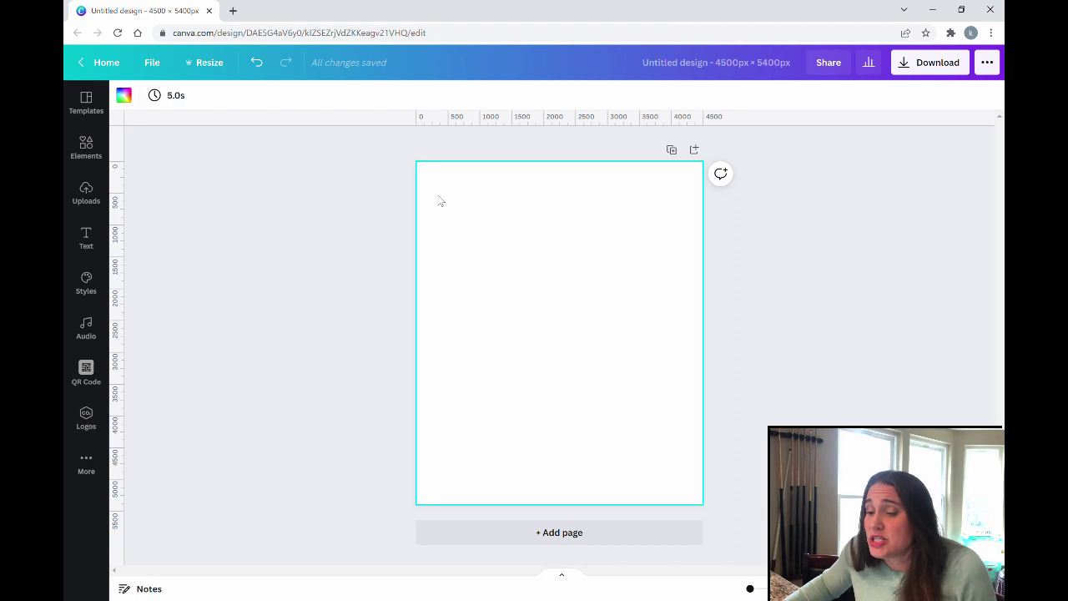
left_click(124, 95)
left_click(205, 301)
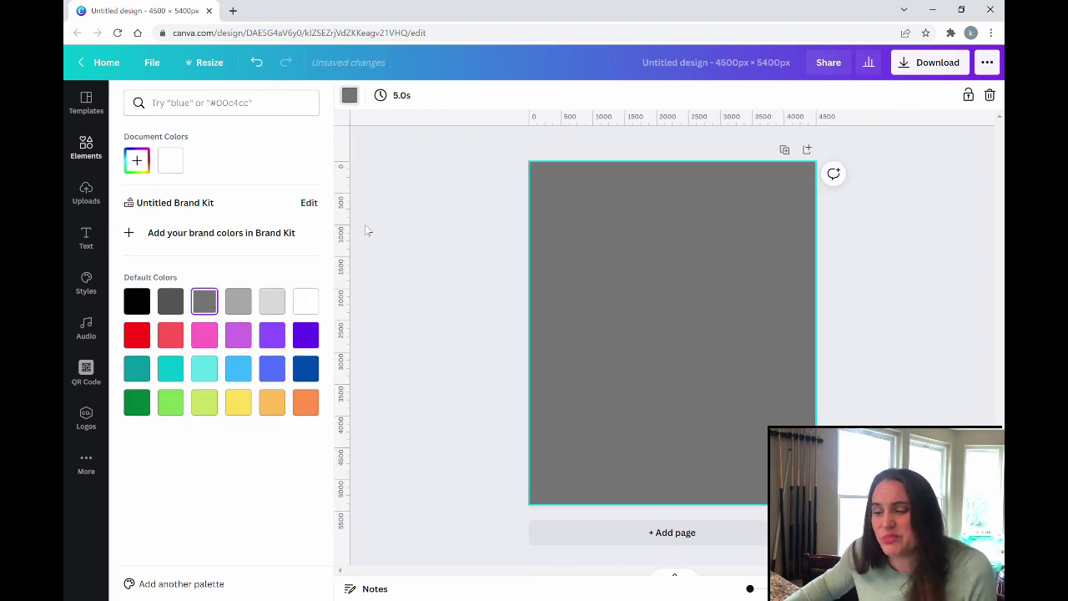
left_click(413, 241)
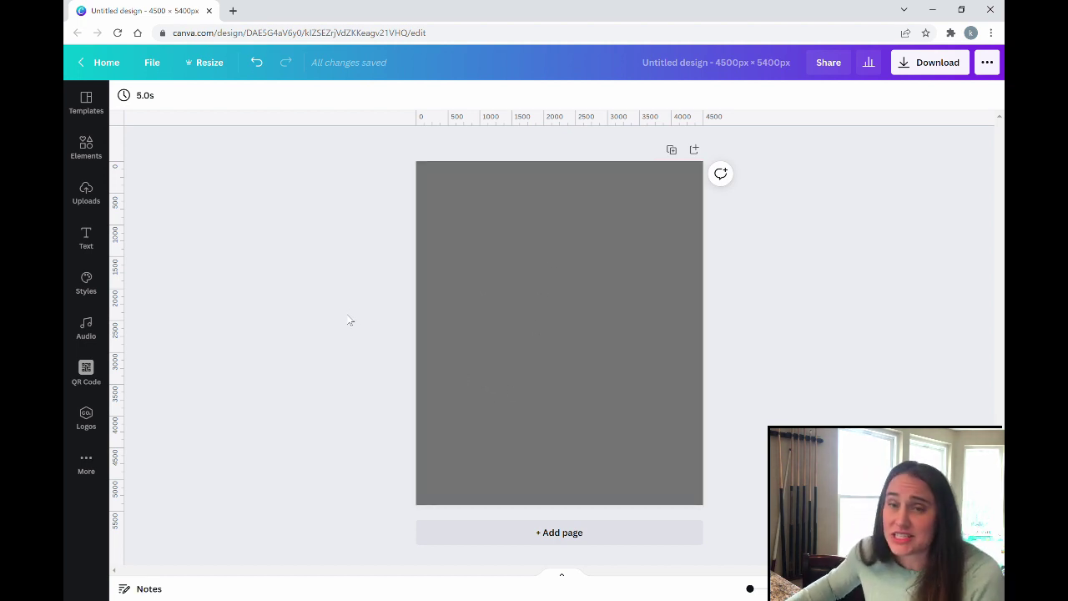
Add the tribal butterfly graphic from the Recently Used elements
left_click(84, 149)
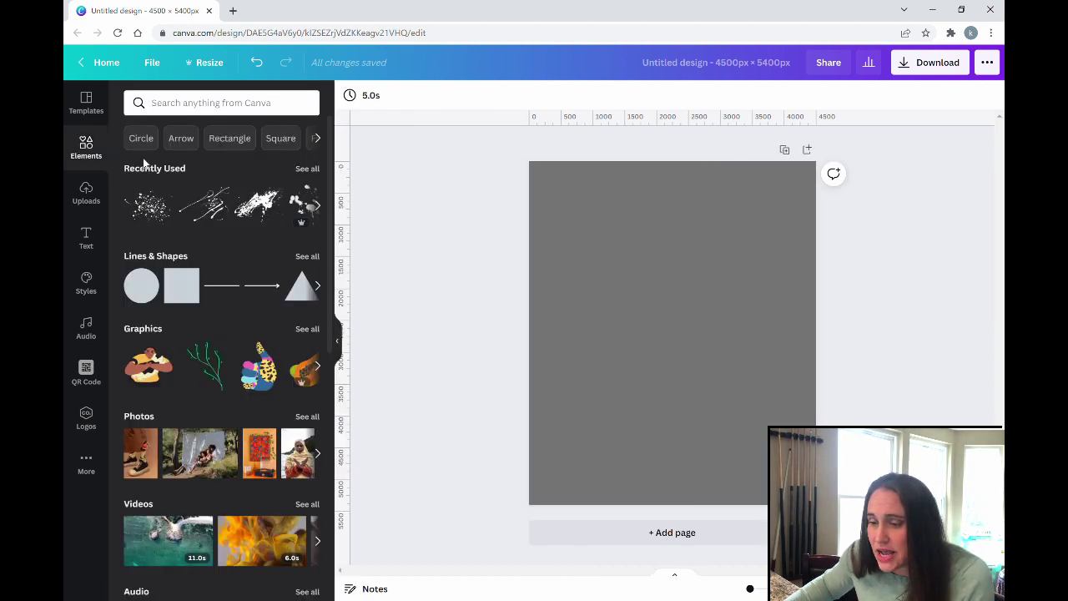
left_click(306, 170)
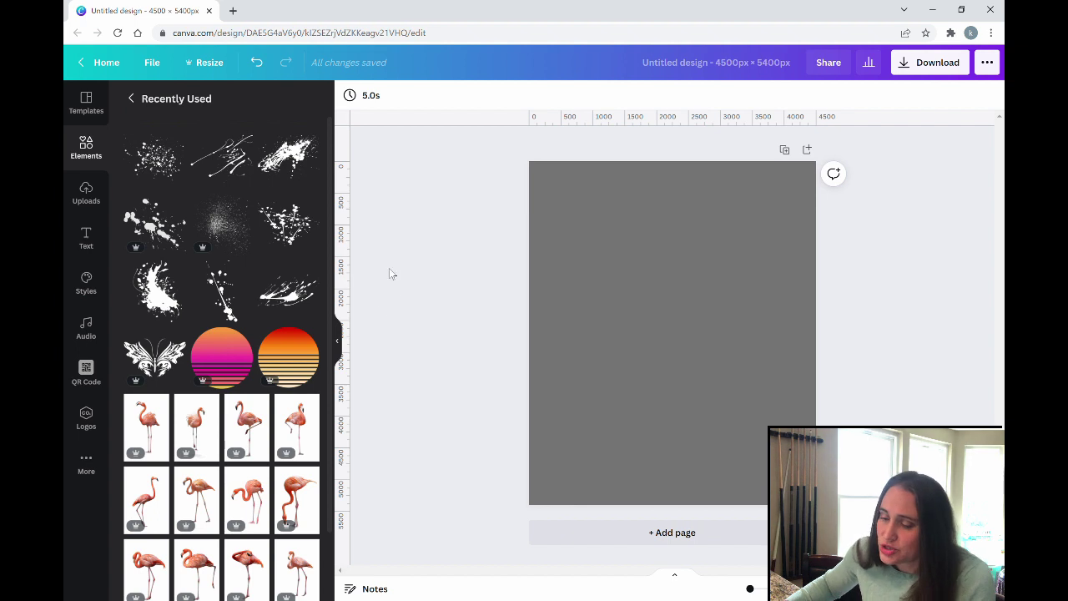
left_click(154, 357)
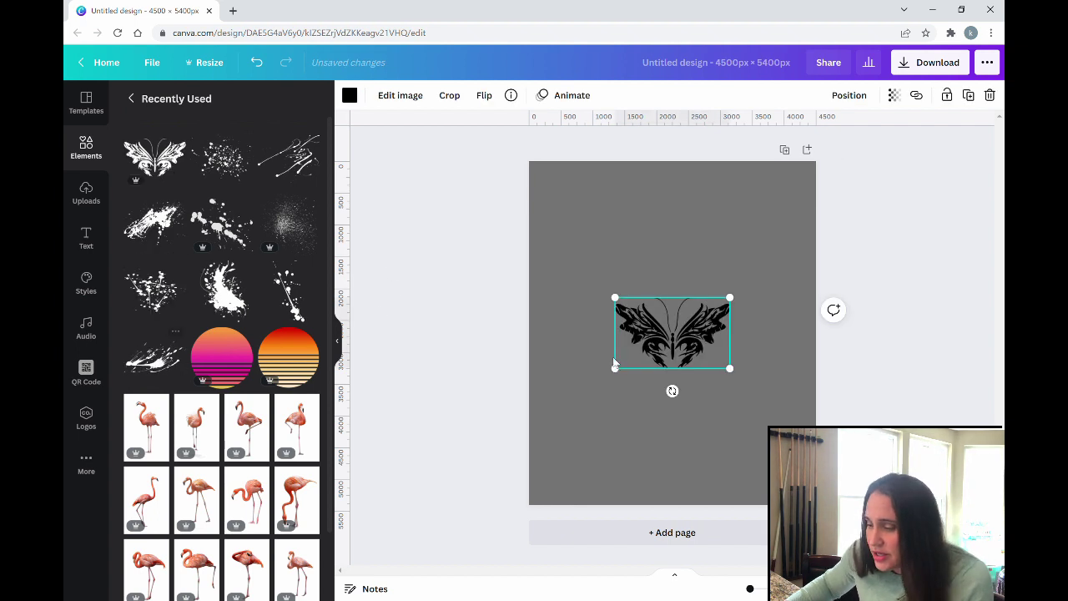
Enlarge the butterfly and centre it horizontally across the top half of the page
left_click_drag(730, 298, 789, 260)
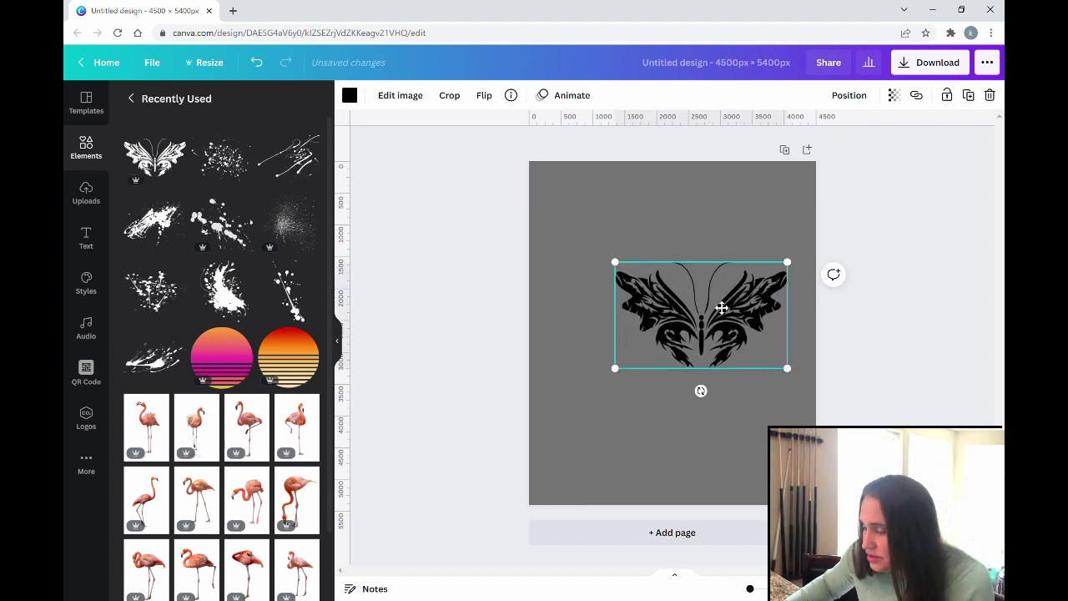
left_click_drag(745, 328, 687, 244)
left_click_drag(730, 299, 784, 323)
left_click_drag(662, 246, 665, 241)
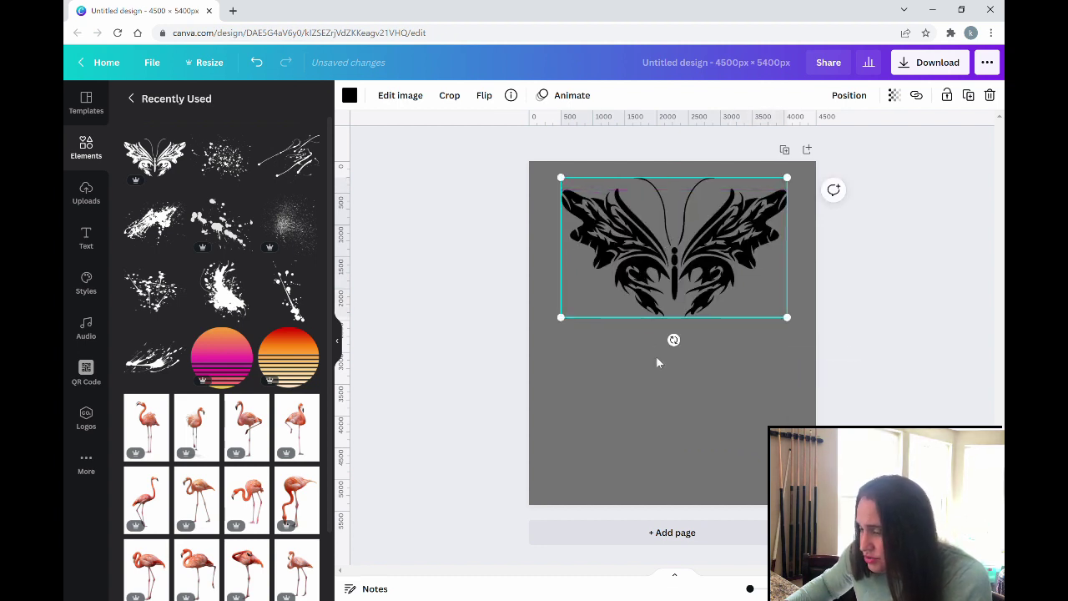
left_click(536, 318)
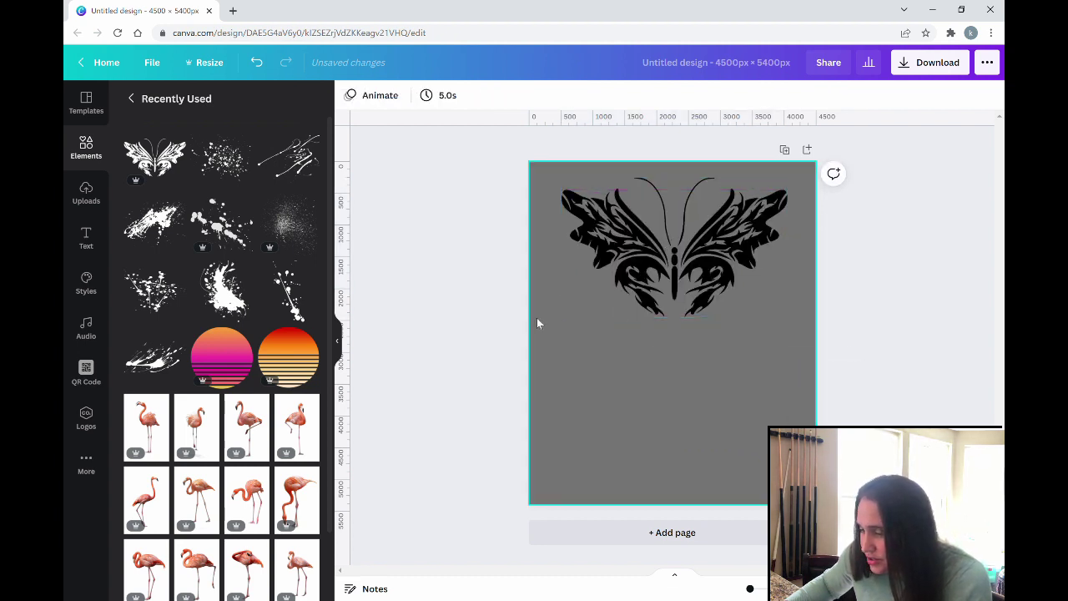
left_click(600, 275)
left_click_drag(562, 316, 539, 358)
left_click_drag(632, 286, 647, 282)
left_click(677, 434)
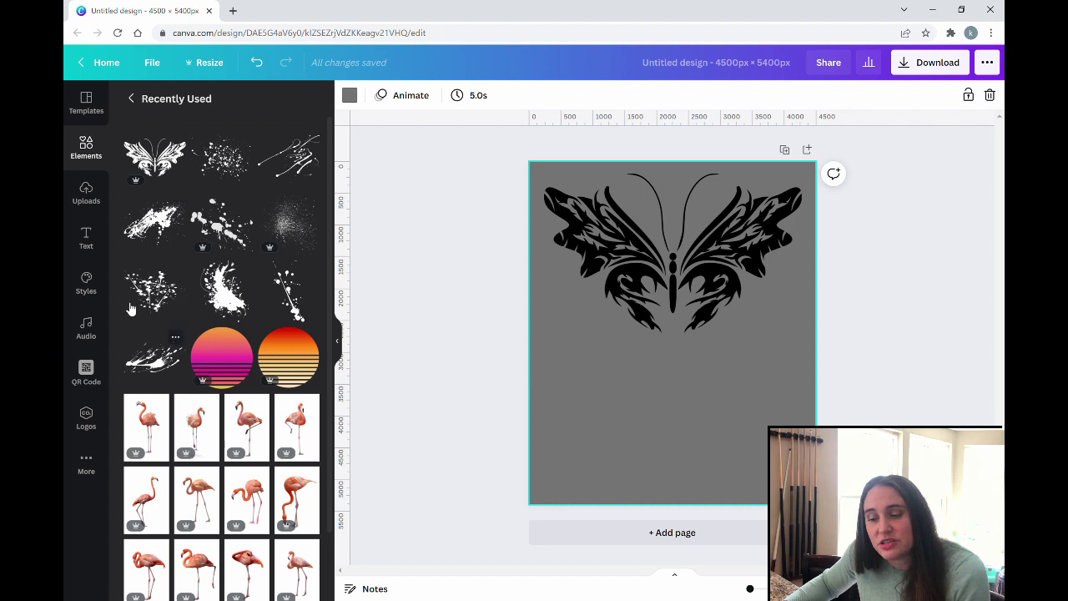
left_click(134, 99)
left_click(179, 105)
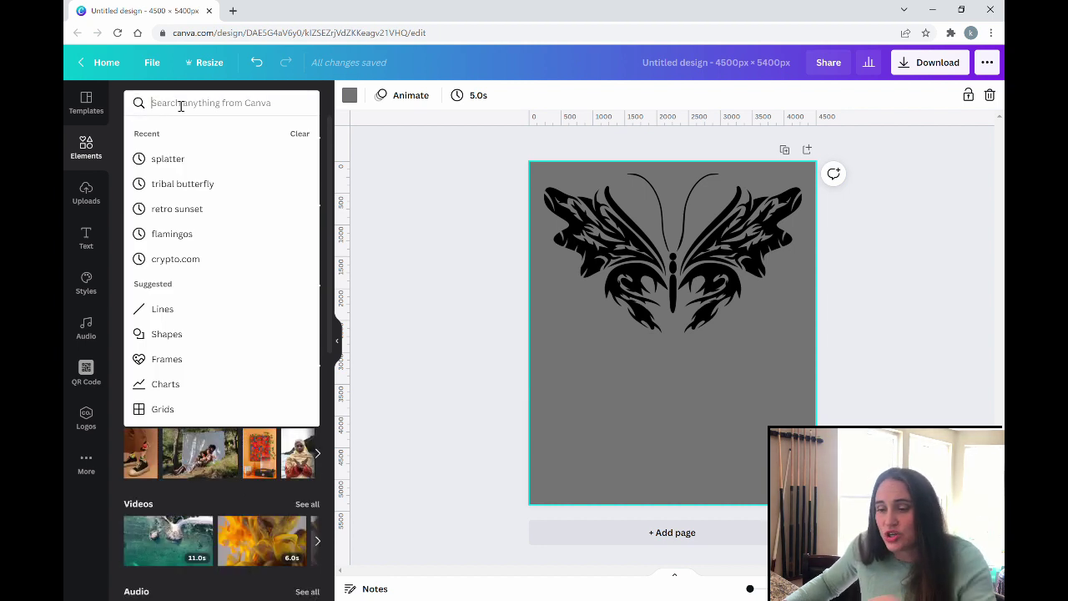
type("spla")
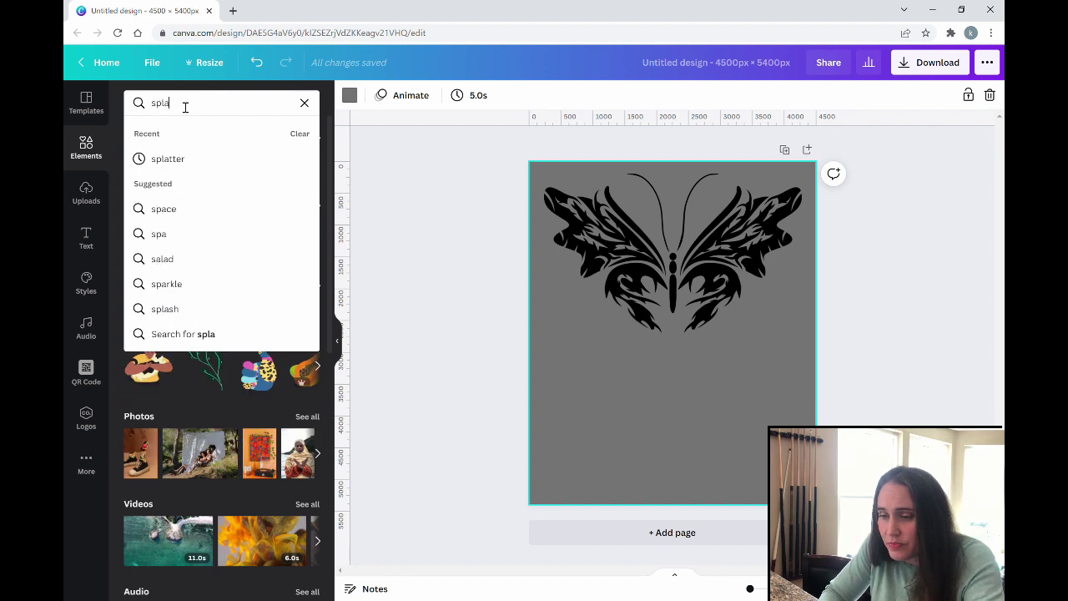
type("tter")
key("Return")
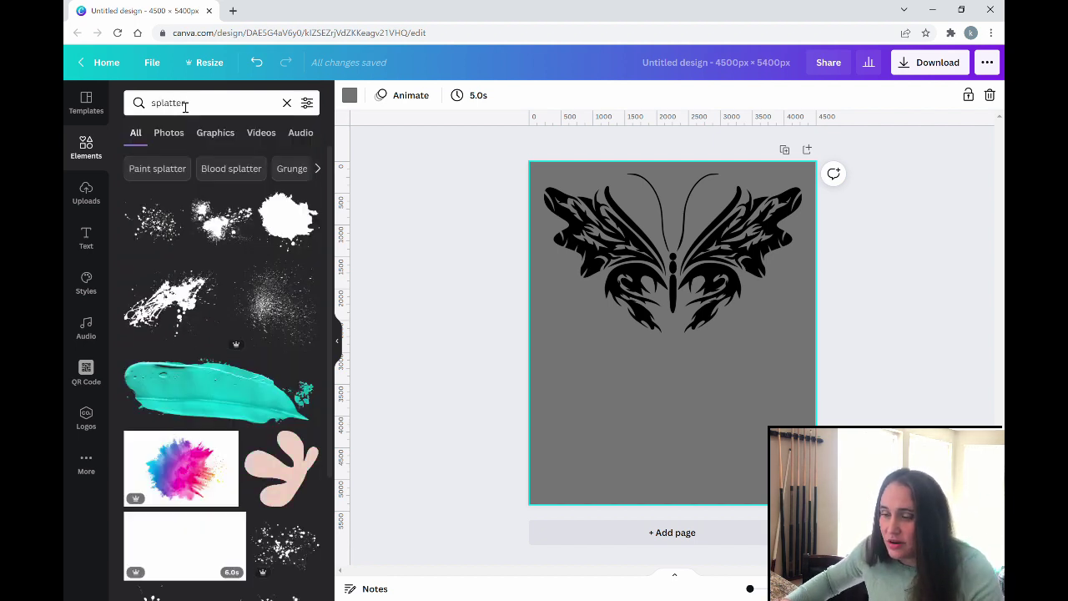
left_click(210, 134)
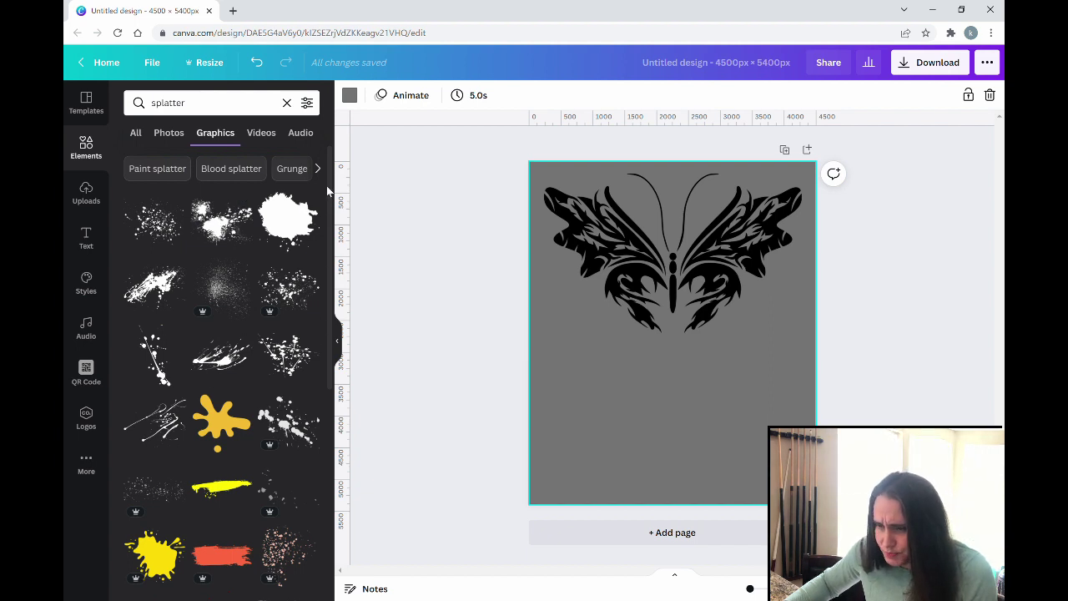
scroll(331, 178, "down", 3)
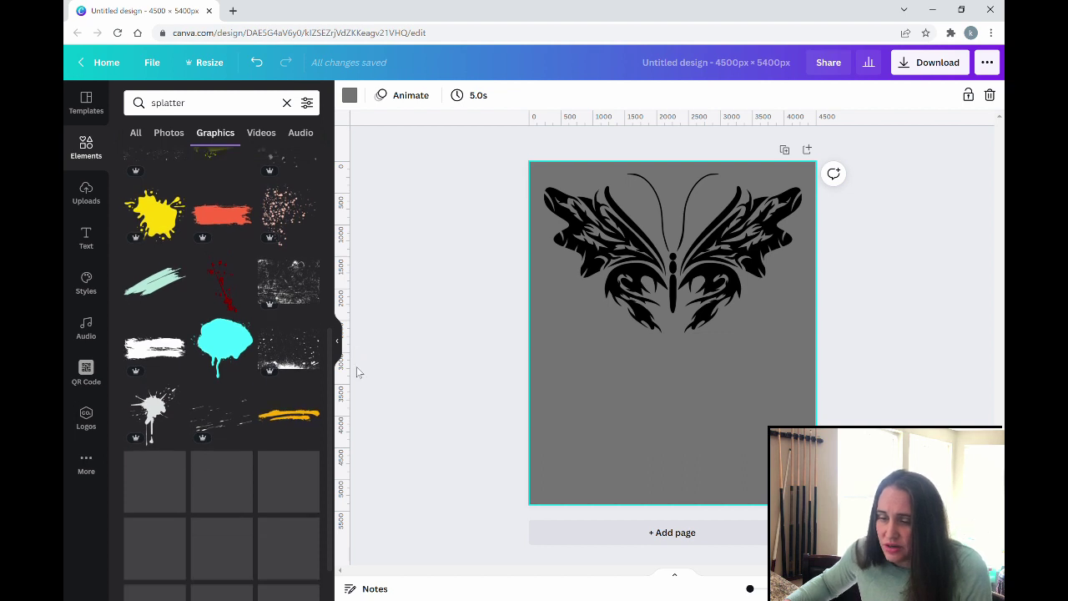
scroll(356, 367, "down", 2)
scroll(359, 450, "down", 3)
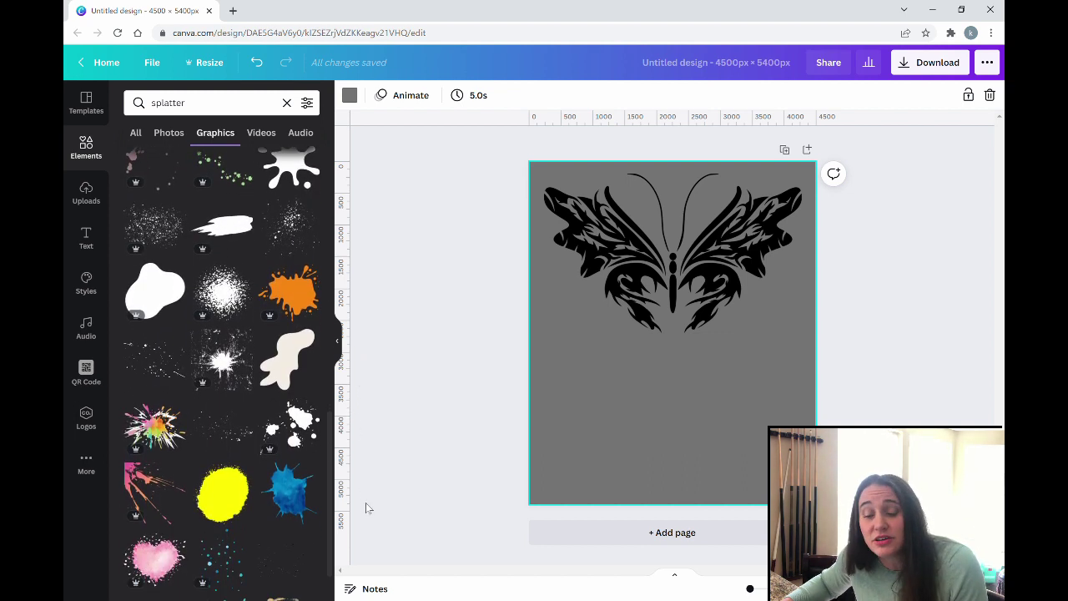
scroll(365, 502, "down", 4)
scroll(368, 553, "up", 10)
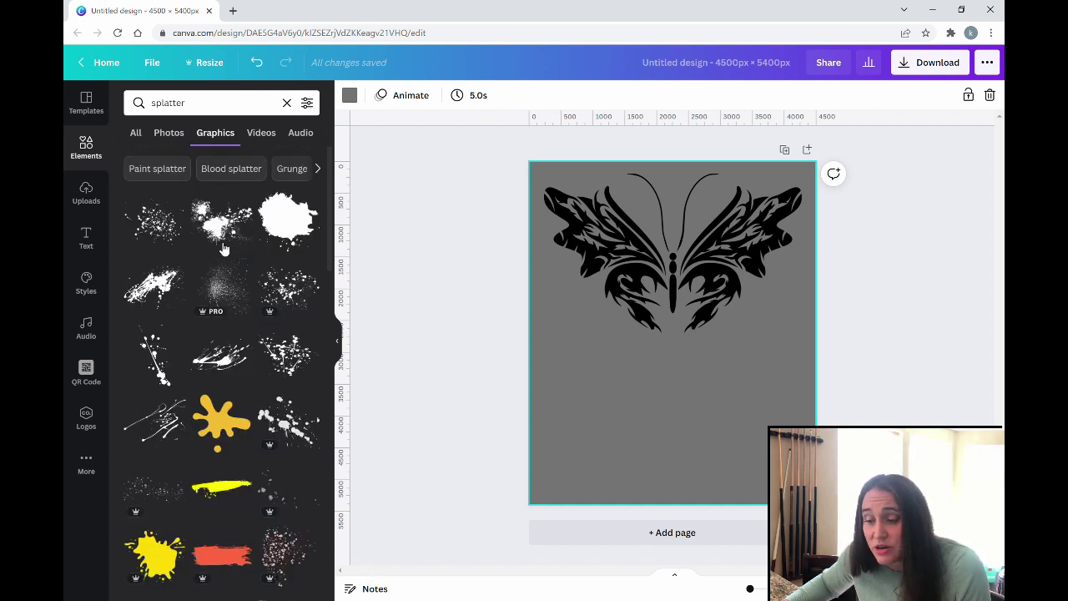
left_click(286, 102)
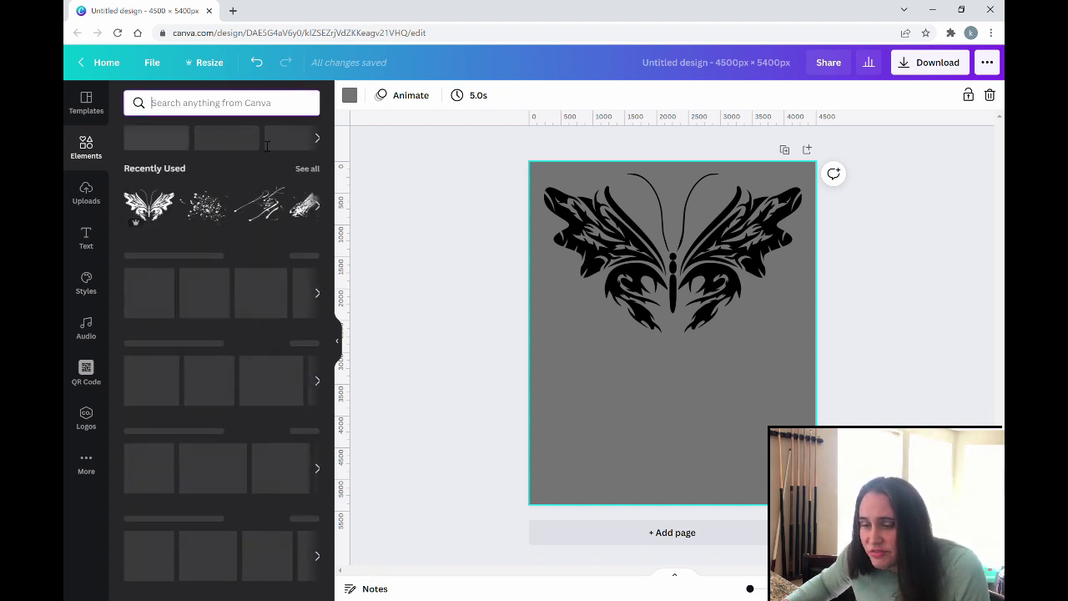
left_click(305, 169)
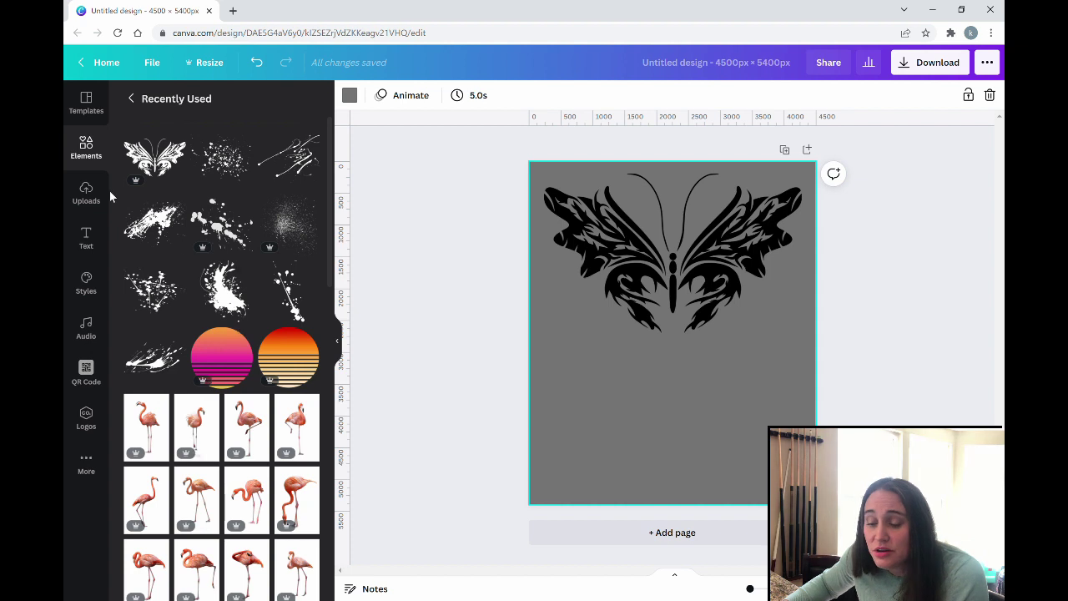
Add a speckled splatter, shrink it and tilt it under the right wing
left_click(216, 164)
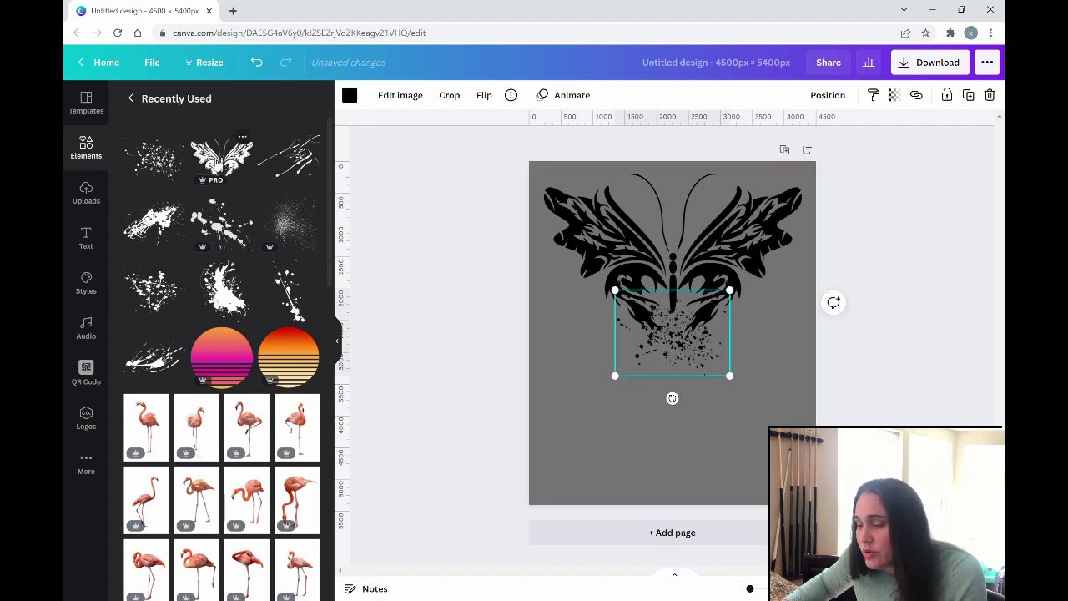
left_click_drag(729, 292, 667, 336)
left_click_drag(631, 399, 715, 330)
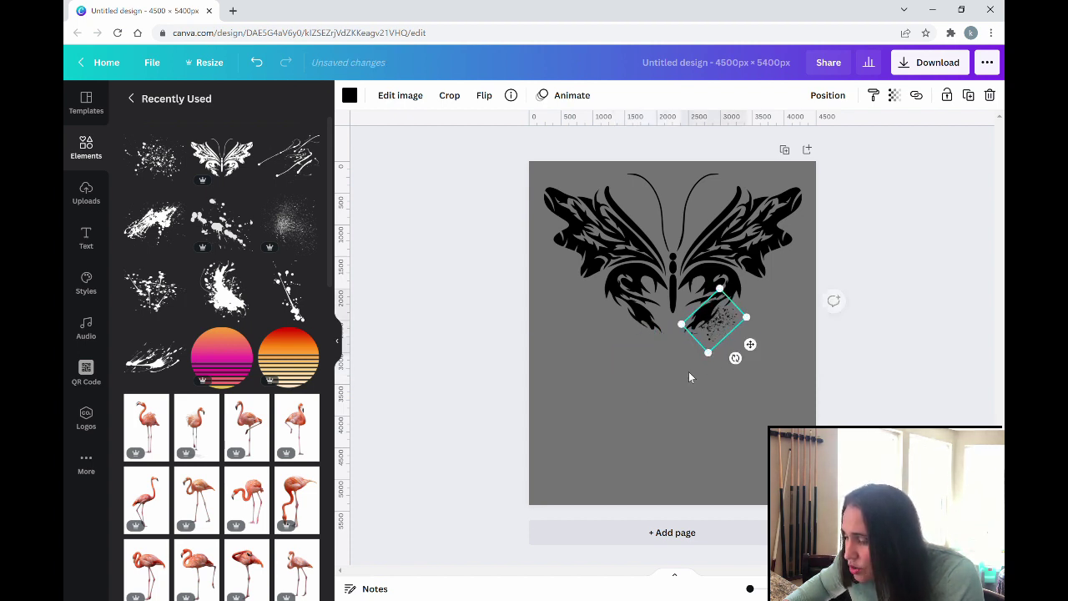
left_click(686, 392)
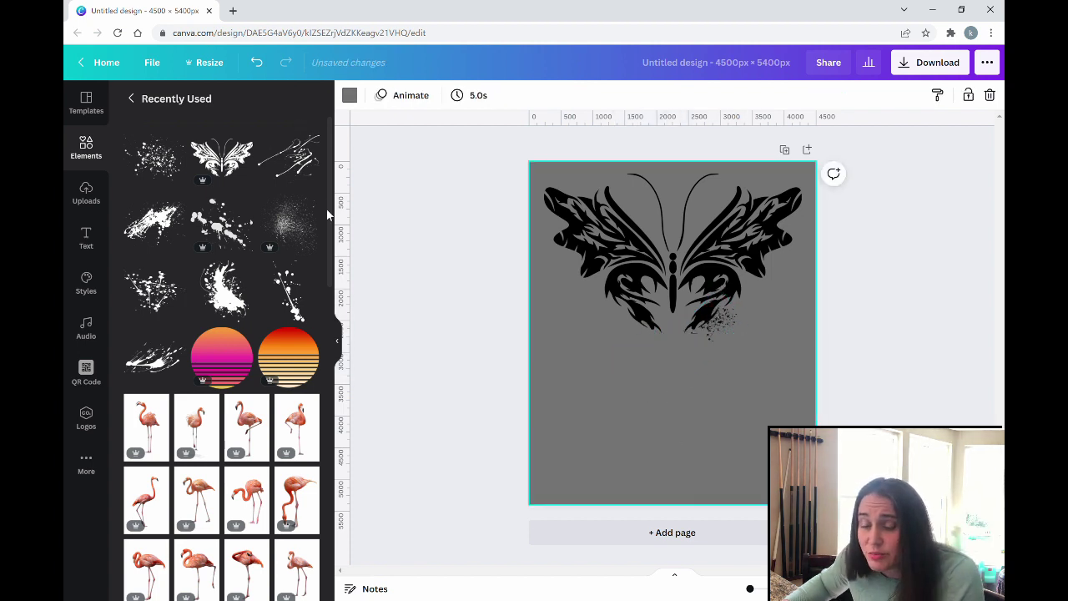
Add a second splatter graphic and shrink it near the butterfly
left_click(152, 221)
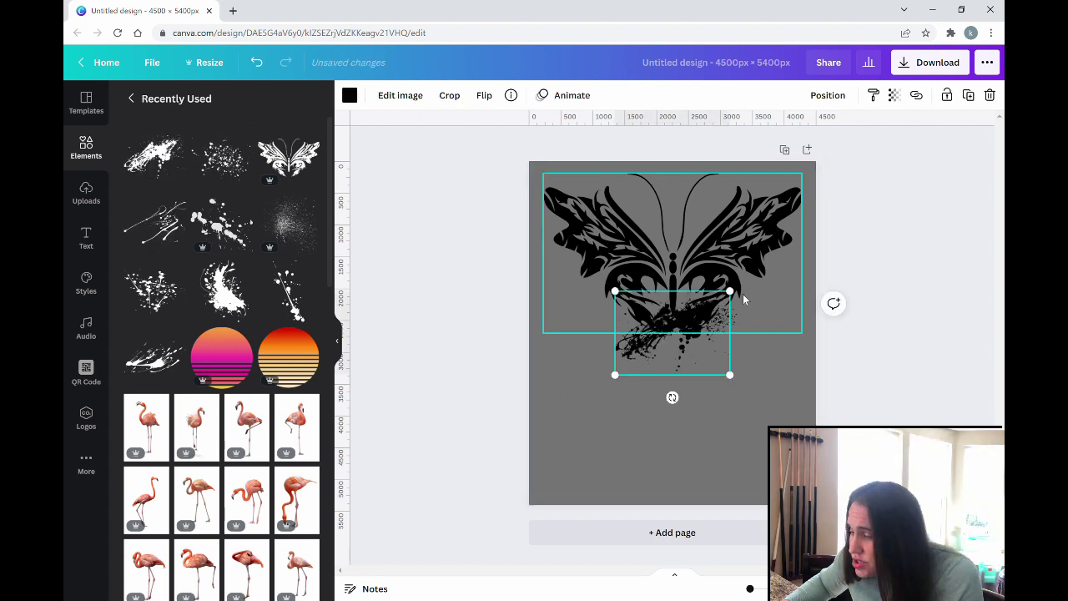
left_click_drag(730, 291, 777, 257)
left_click(764, 309)
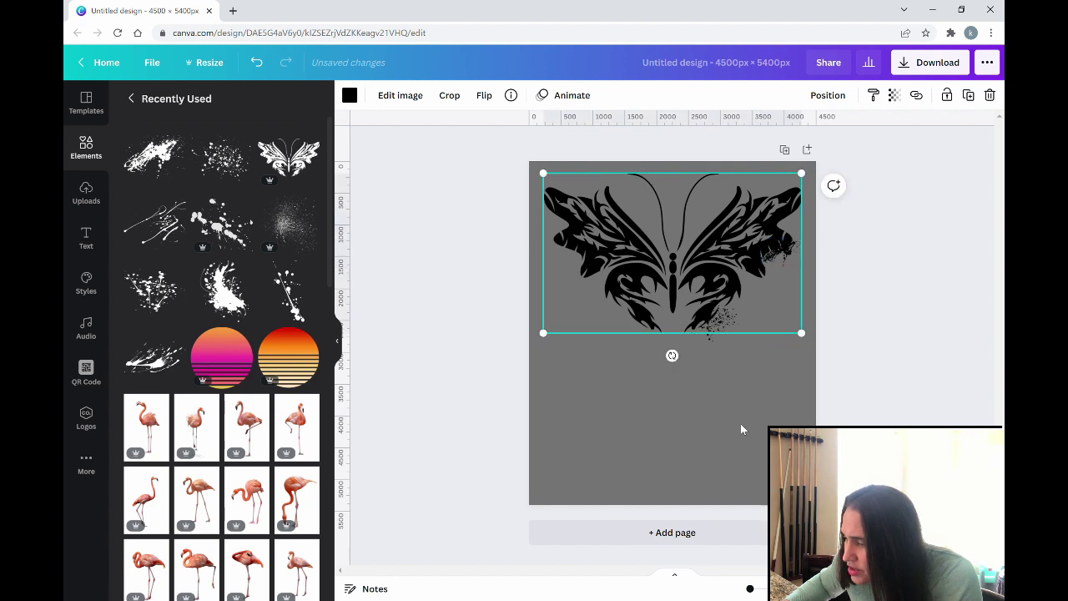
left_click(754, 410)
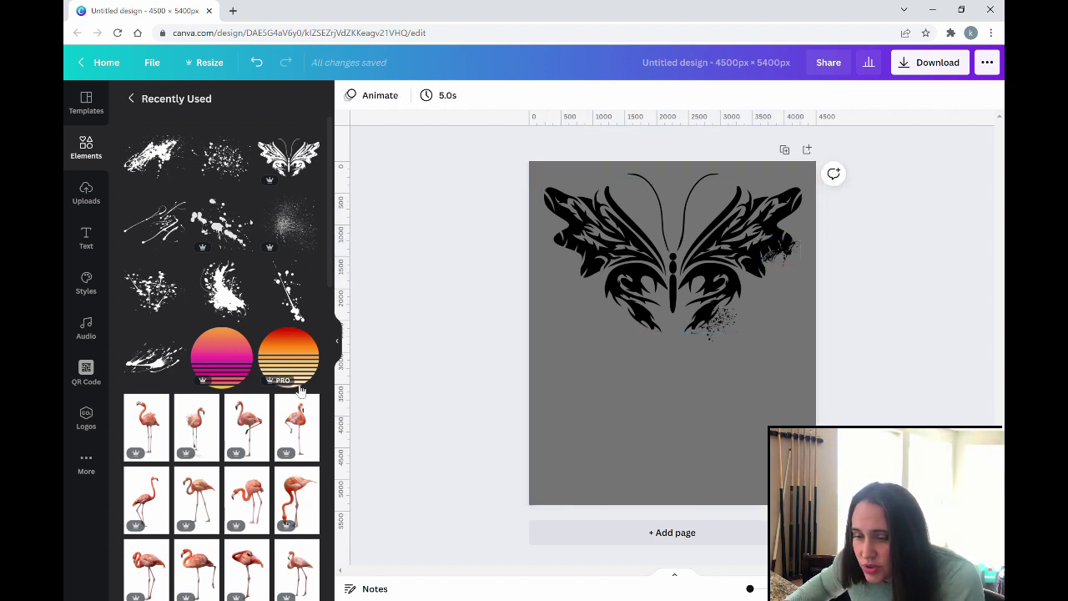
Add a small rotated, shrunken splatter onto the butterfly's right wing
left_click(293, 302)
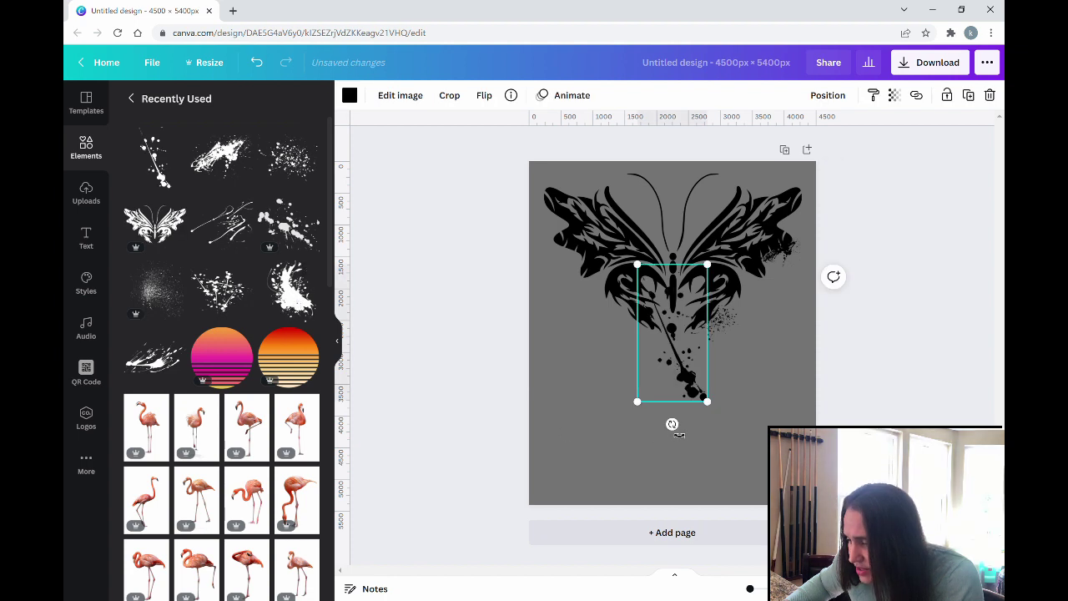
mouse_move(671, 423)
left_mouse_down()
mouse_move(725, 367)
mouse_move(663, 427)
left_mouse_up()
left_click_drag(685, 243, 745, 293)
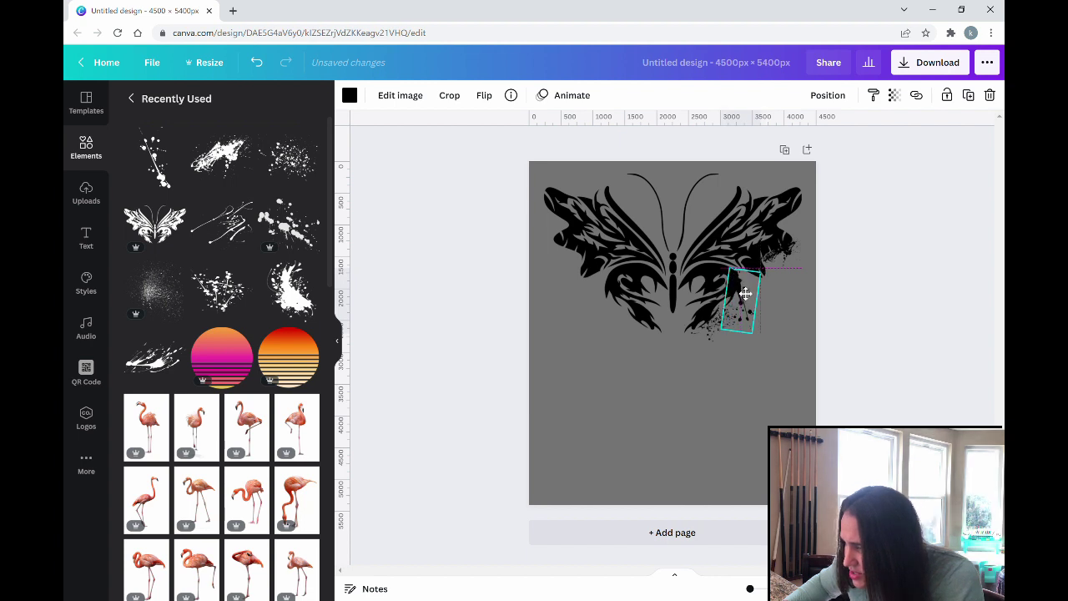
left_click(699, 451)
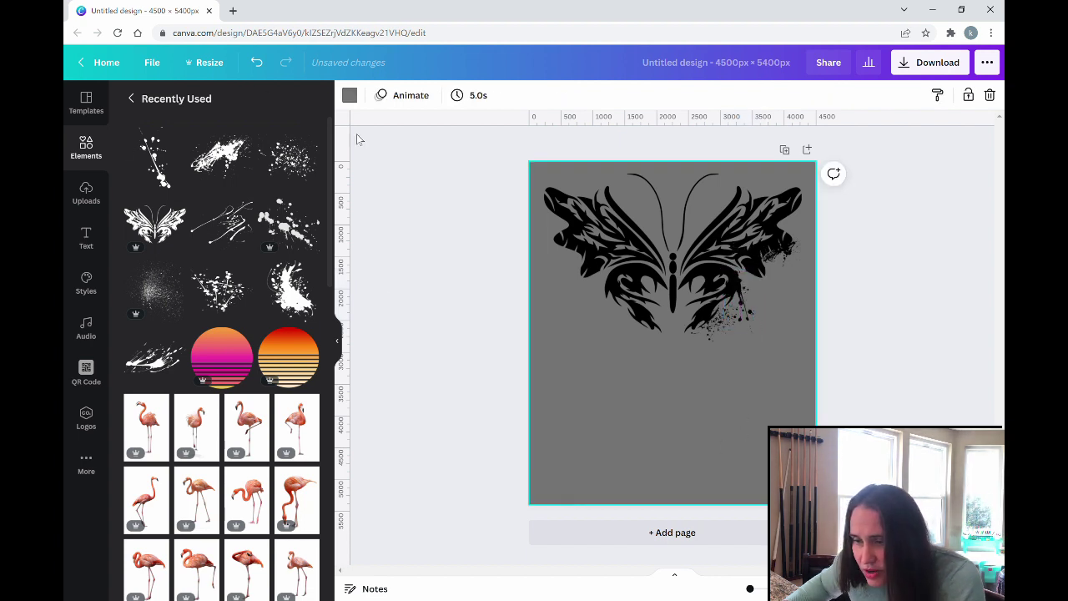
Add the line-splatter, rotate it to -55° and shrink it to about 900×731 on the wing tip
left_click(221, 222)
left_click_drag(672, 402, 716, 364)
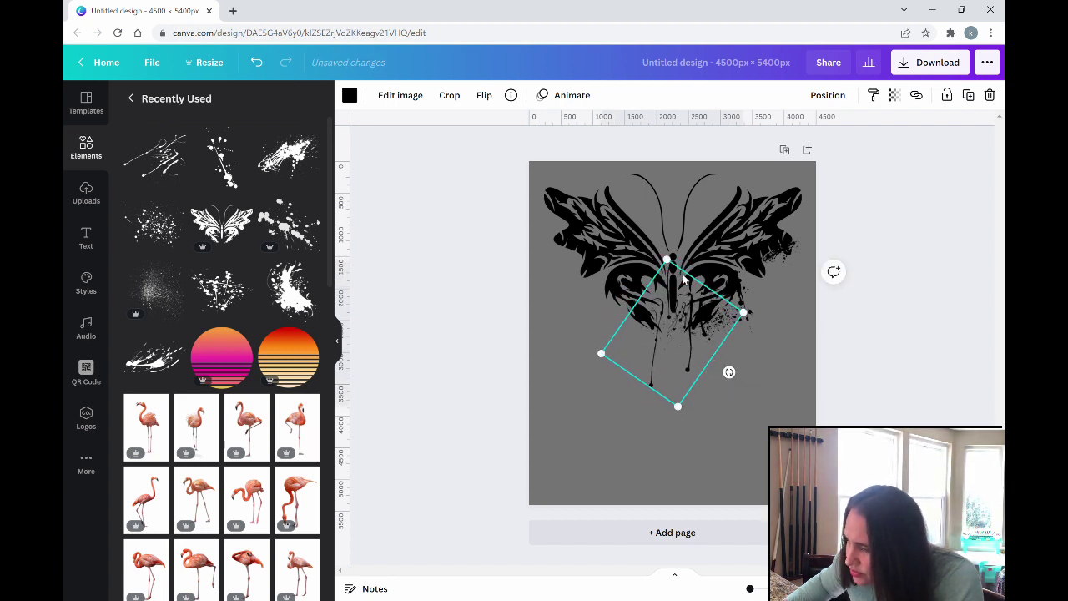
left_click_drag(668, 261, 769, 271)
left_click(749, 392)
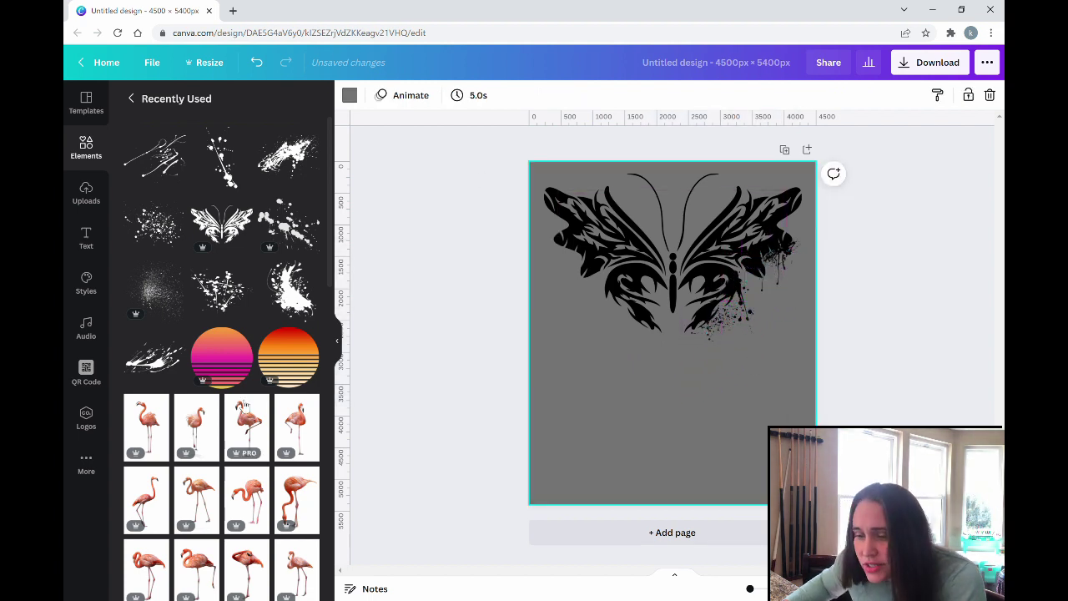
Add the grainy spray, rotate it about 45° and shrink it onto the right wing
left_click(157, 290)
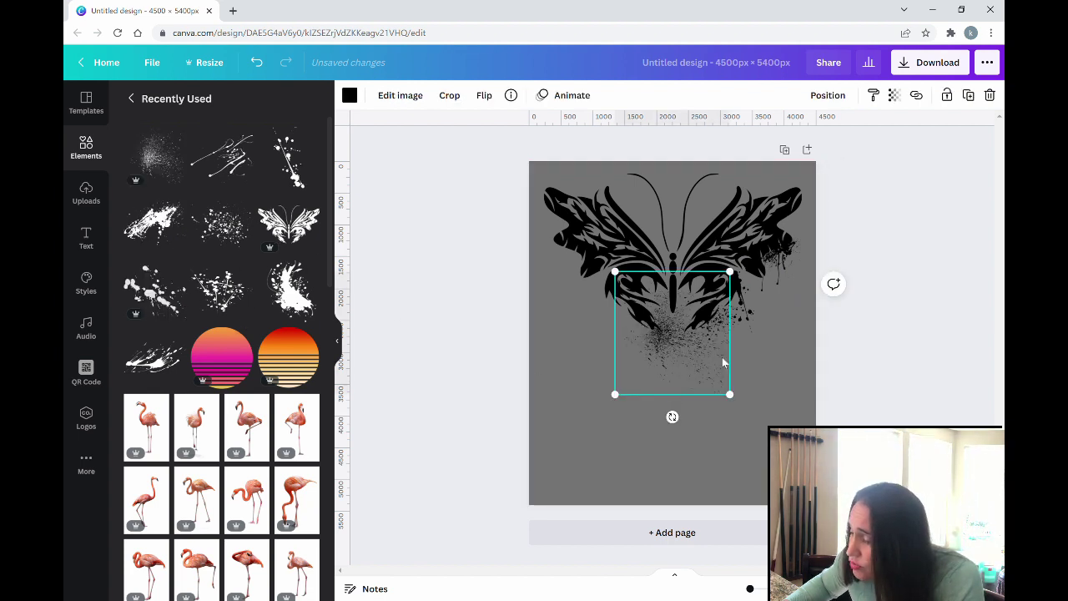
mouse_move(672, 416)
left_mouse_down()
mouse_move(628, 419)
mouse_move(619, 399)
left_mouse_up()
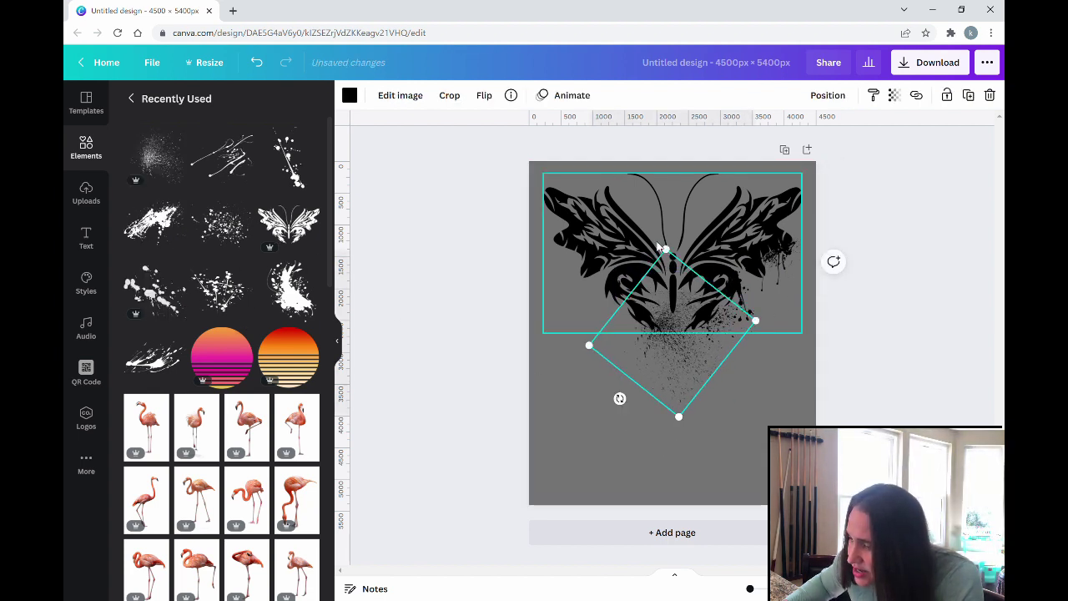
mouse_move(672, 252)
left_mouse_down()
mouse_move(674, 329)
mouse_move(689, 372)
mouse_move(738, 306)
left_mouse_up()
left_click(728, 421)
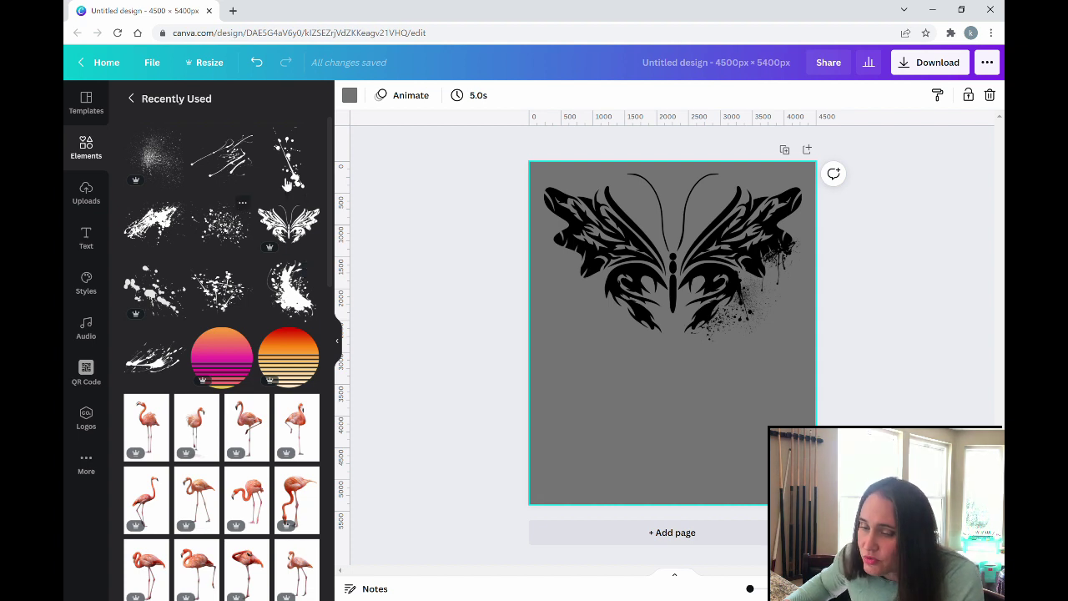
Add another splatter, rotate it about 96° and shrink it onto the wing
left_click(157, 365)
left_click_drag(673, 384, 616, 270)
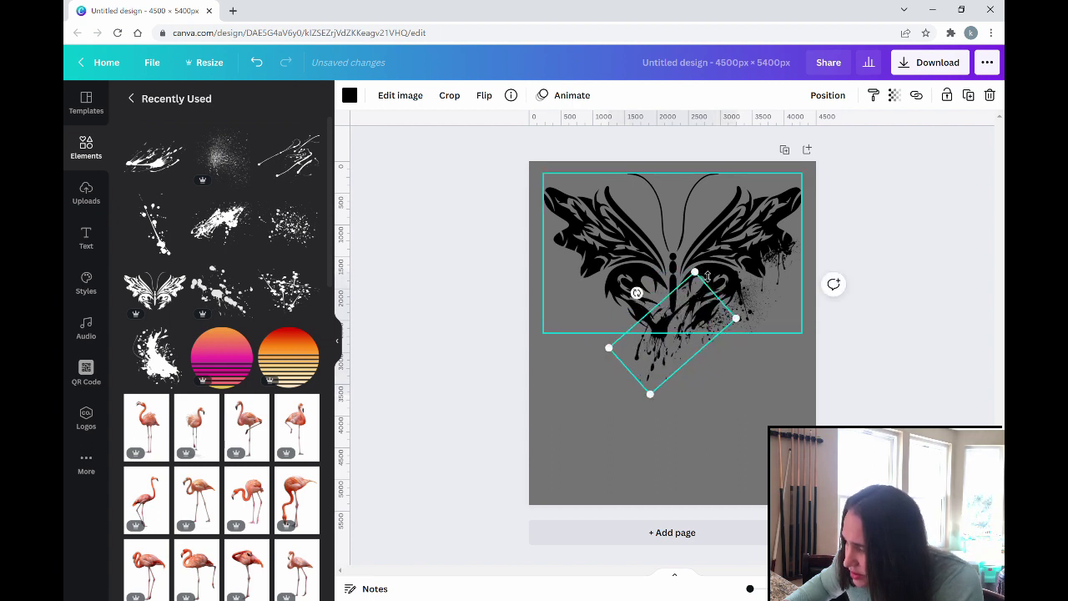
left_click_drag(708, 276, 694, 345)
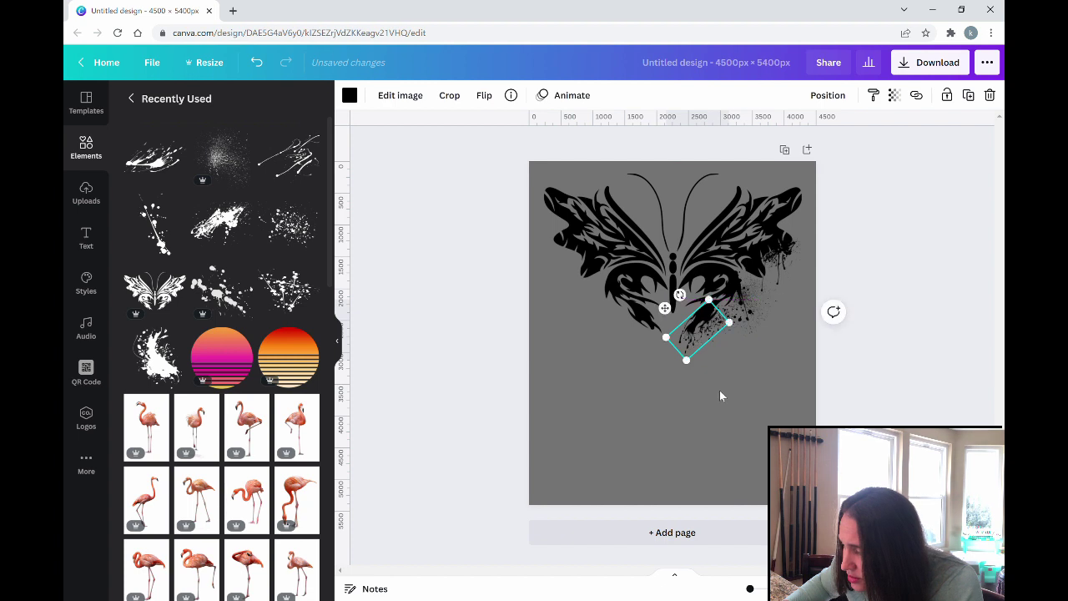
left_click(733, 451)
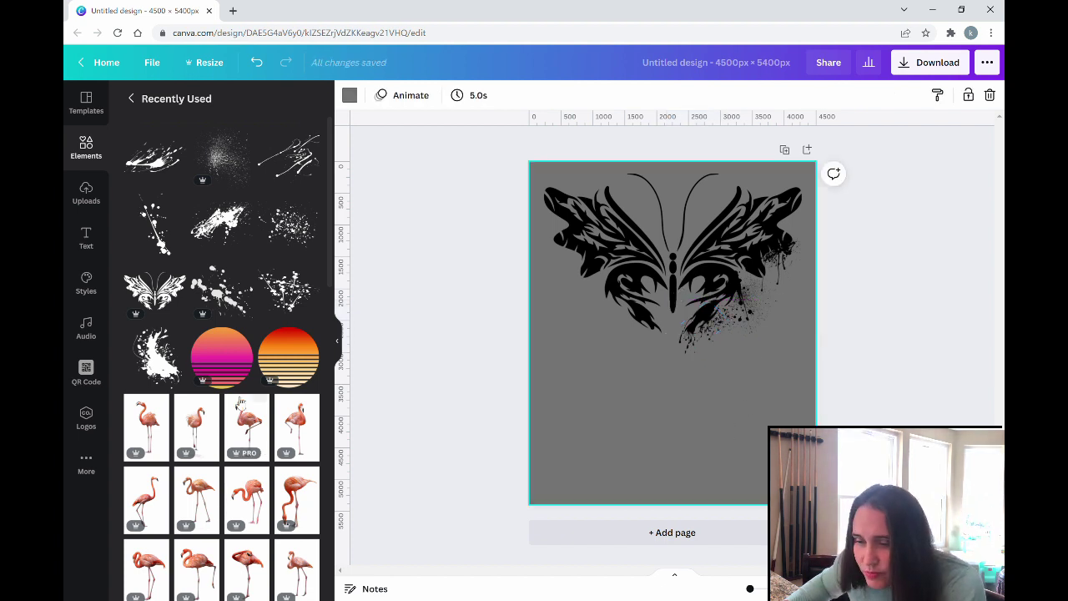
Add a third splatter sized about 892×765, tilted 28° on the lower right wing
left_click(225, 292)
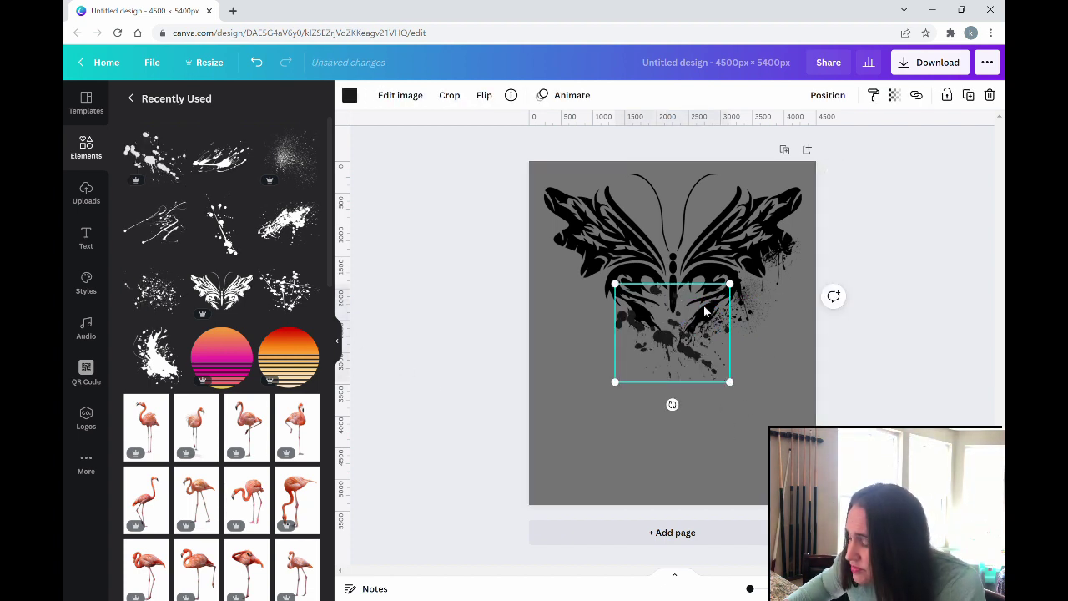
left_click_drag(732, 281, 764, 336)
left_click_drag(760, 382, 769, 305)
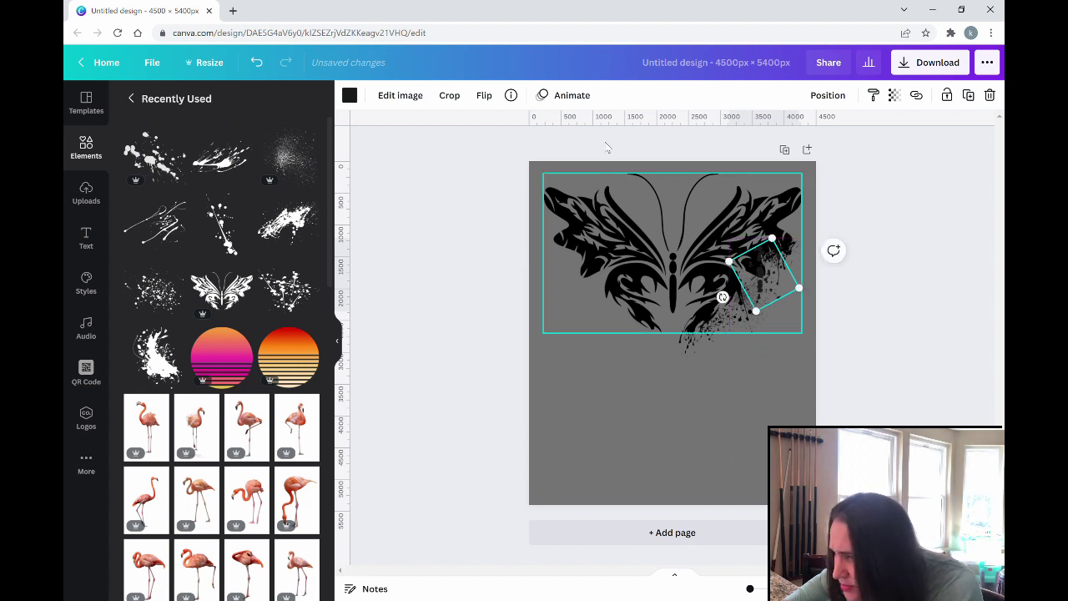
left_click(351, 97)
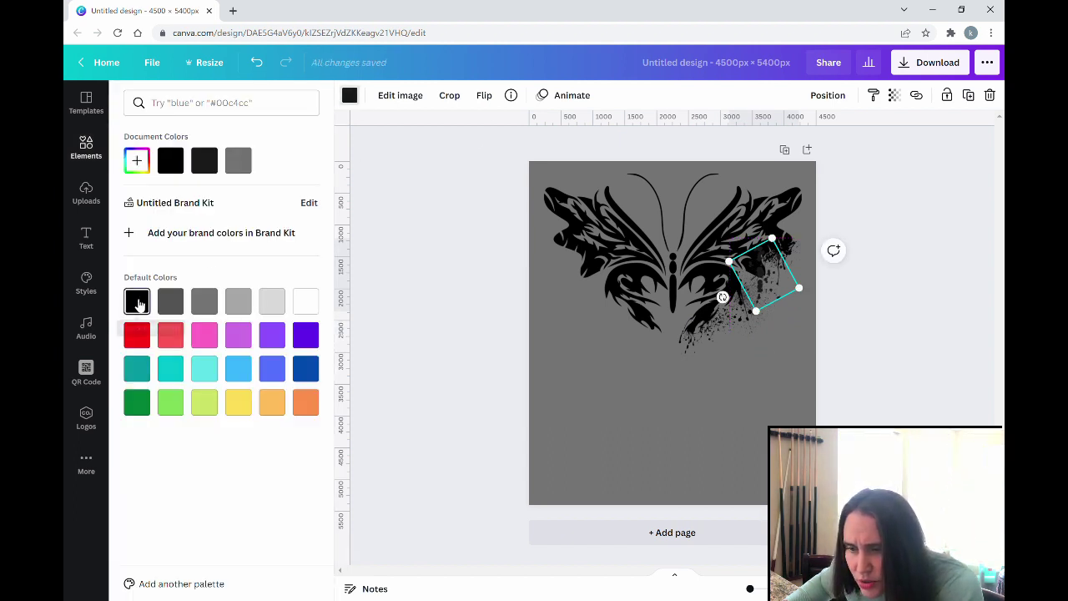
left_click(669, 422)
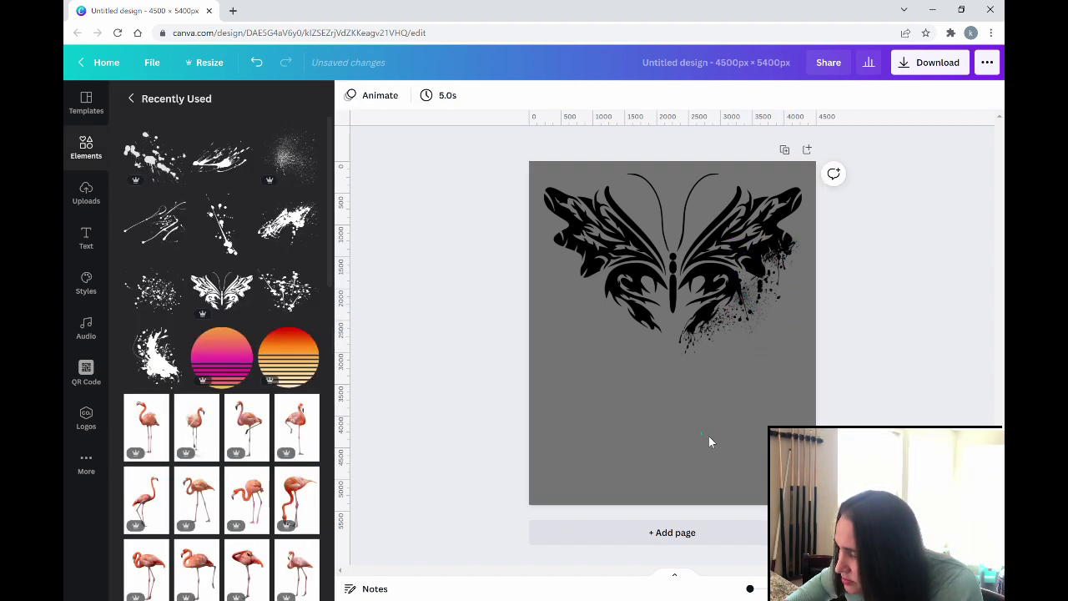
left_click(757, 307)
mouse_move(723, 298)
left_mouse_down()
mouse_move(755, 322)
mouse_move(726, 305)
left_mouse_up()
key("Escape")
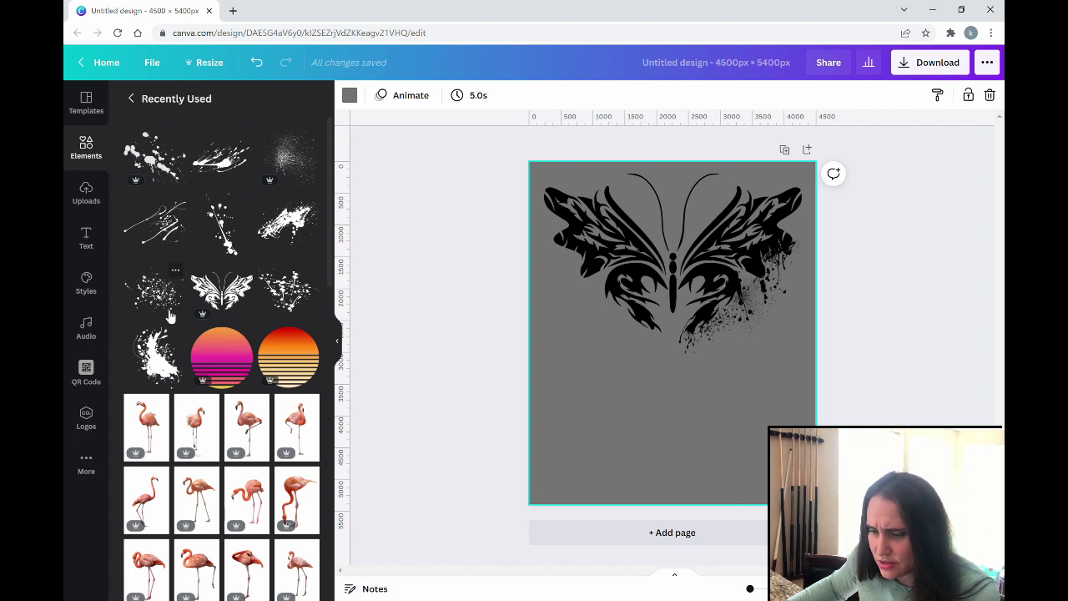
Add the splash element, shrunk and rotated near the right wingtip
left_click(153, 359)
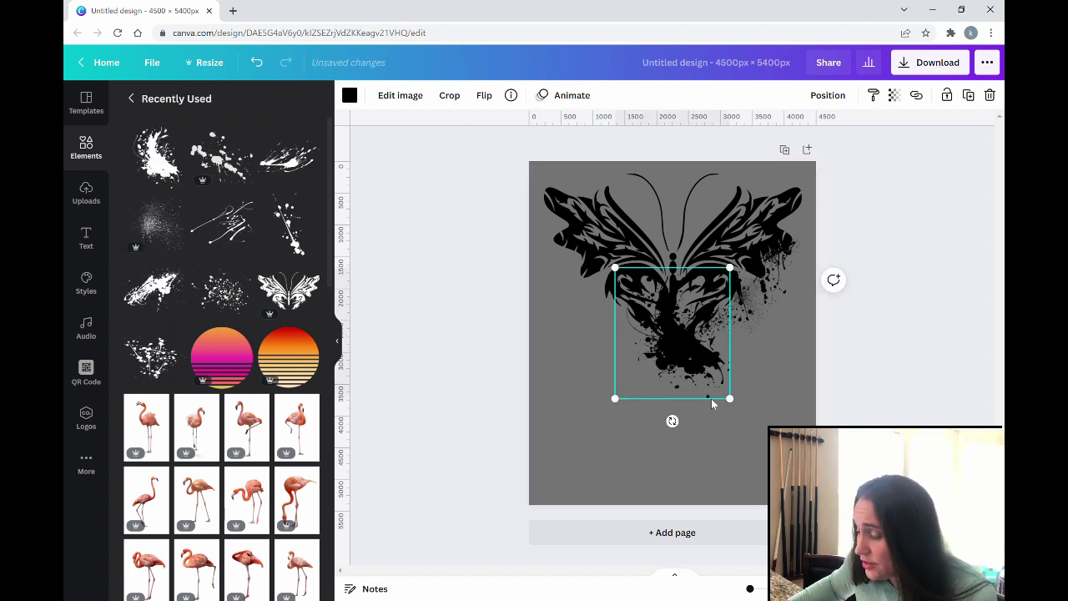
left_click_drag(731, 401, 766, 211)
left_click_drag(773, 214, 791, 213)
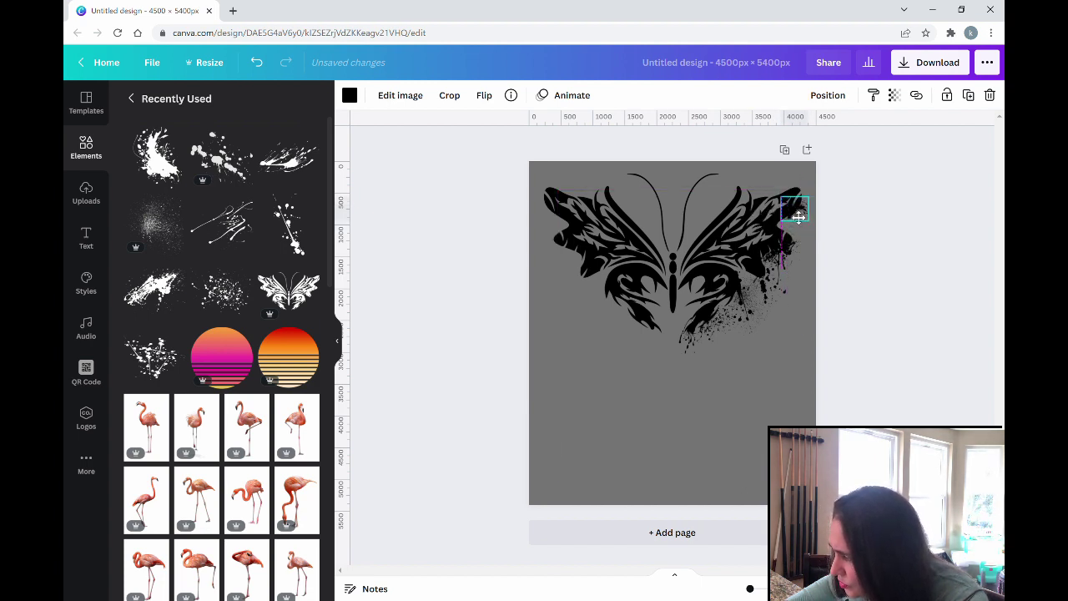
key("Escape")
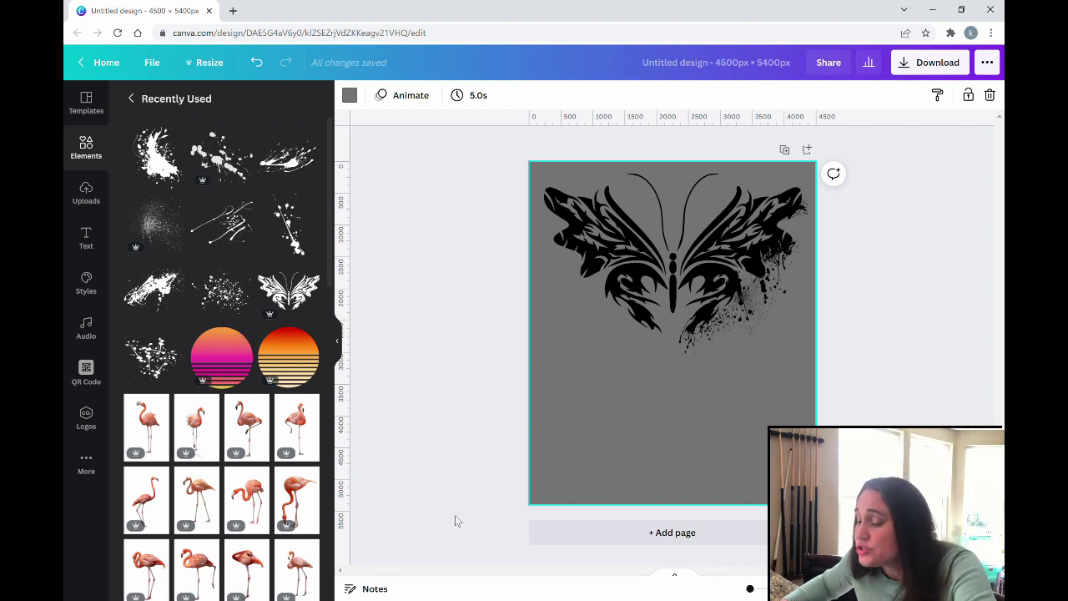
Reposition the splatter on the right wing slightly down and to the right
left_click(750, 331)
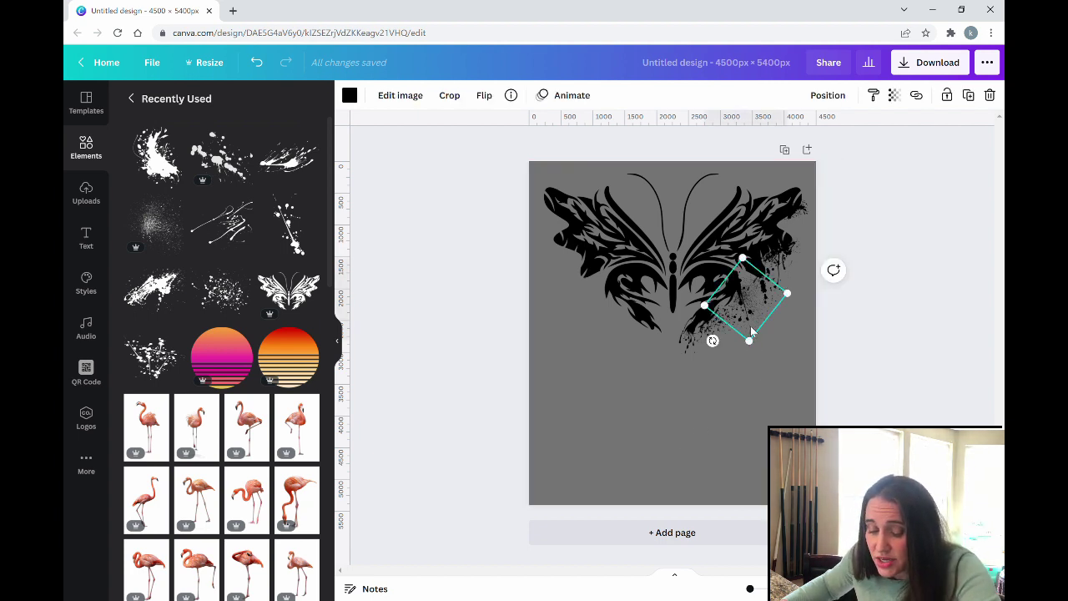
mouse_move(750, 330)
left_mouse_down()
mouse_move(753, 367)
mouse_move(734, 331)
left_mouse_up()
left_click(733, 422)
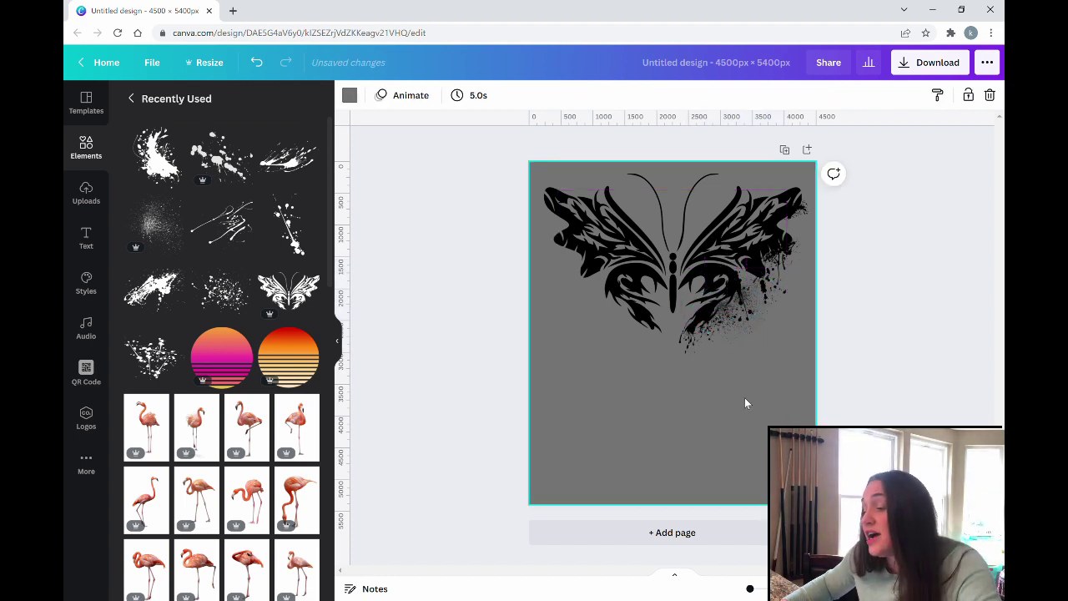
left_click(729, 322)
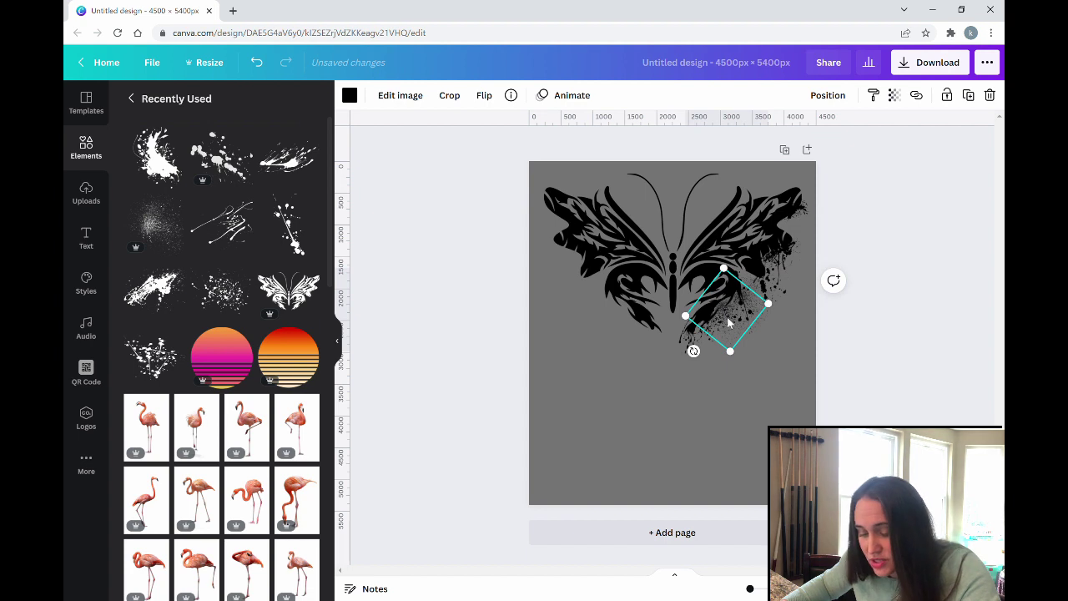
left_click_drag(728, 323, 773, 272)
left_click(756, 498)
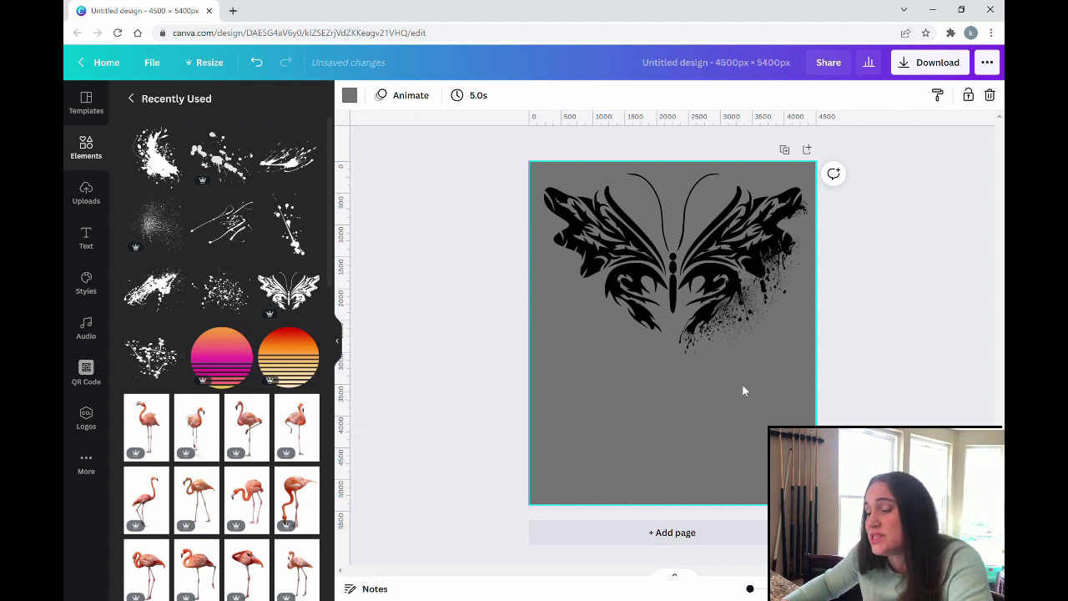
Move the small splatter piece from below the butterfly to the right wing's outer edge
left_click(689, 349)
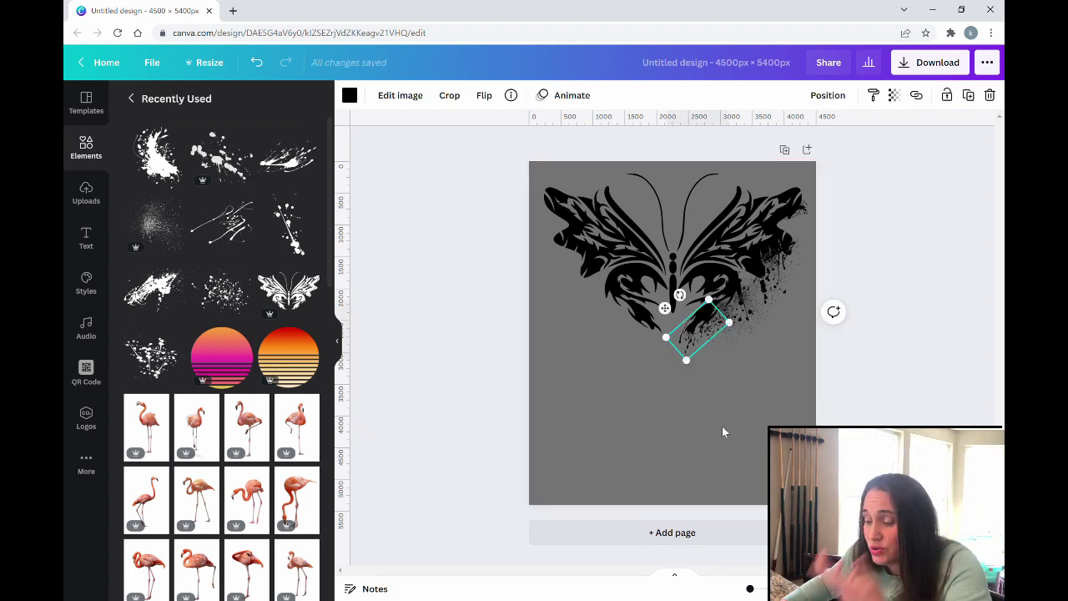
key("Right")
key("Down")
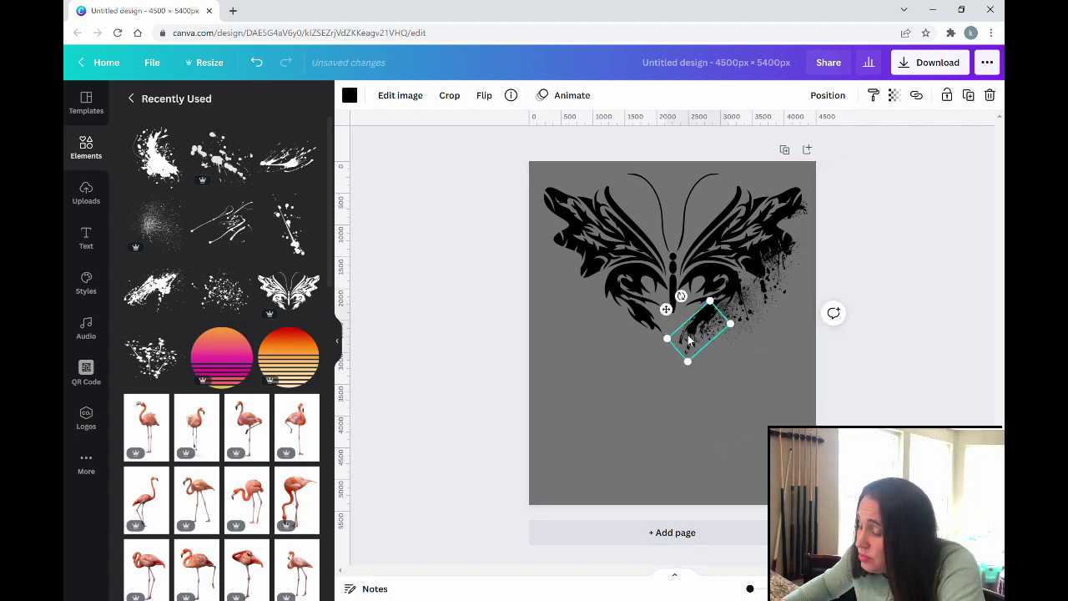
left_click_drag(689, 340, 775, 268)
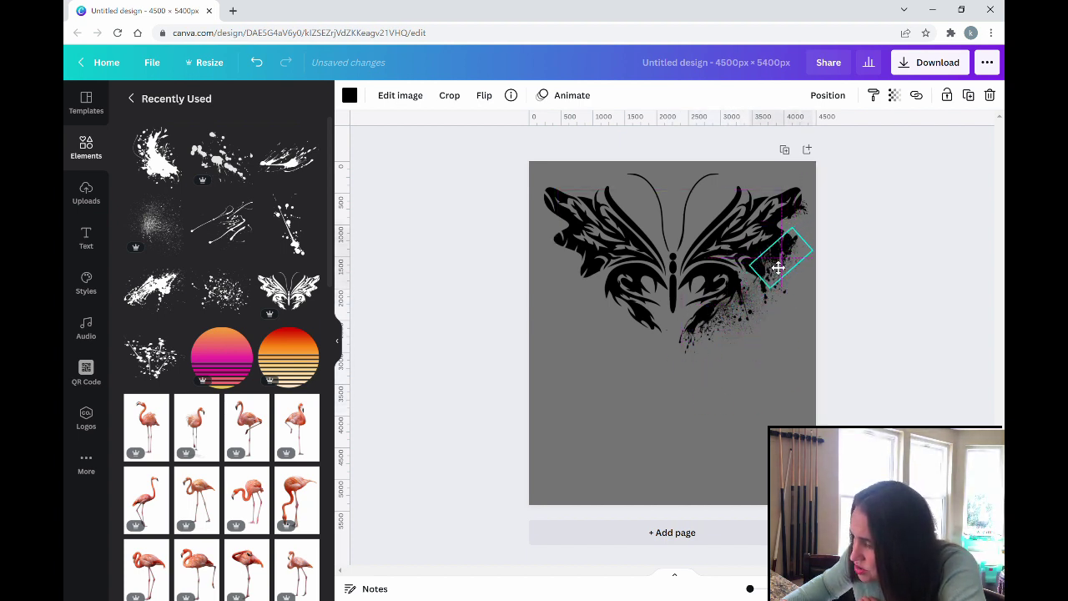
left_click(783, 377)
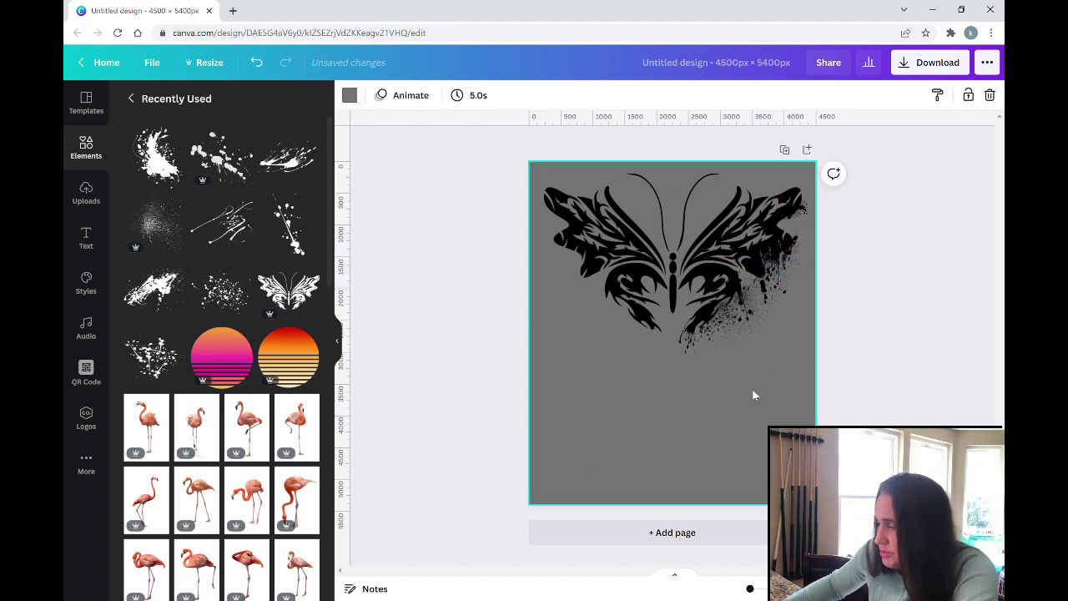
Add the fine spray splatter, rotate it about 45°, shrink it and tuck it under the right wing
left_click(170, 238)
left_click_drag(712, 373, 813, 477)
left_click_drag(721, 493, 660, 445)
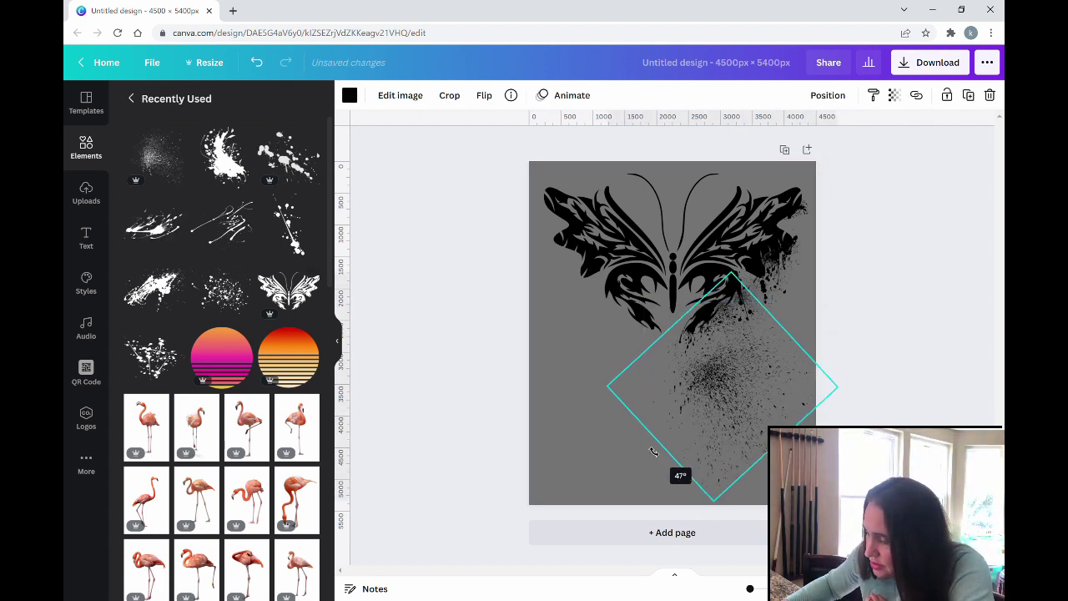
left_click_drag(734, 422, 760, 359)
left_click_drag(776, 210, 769, 245)
left_click_drag(767, 330, 767, 309)
left_click(762, 411)
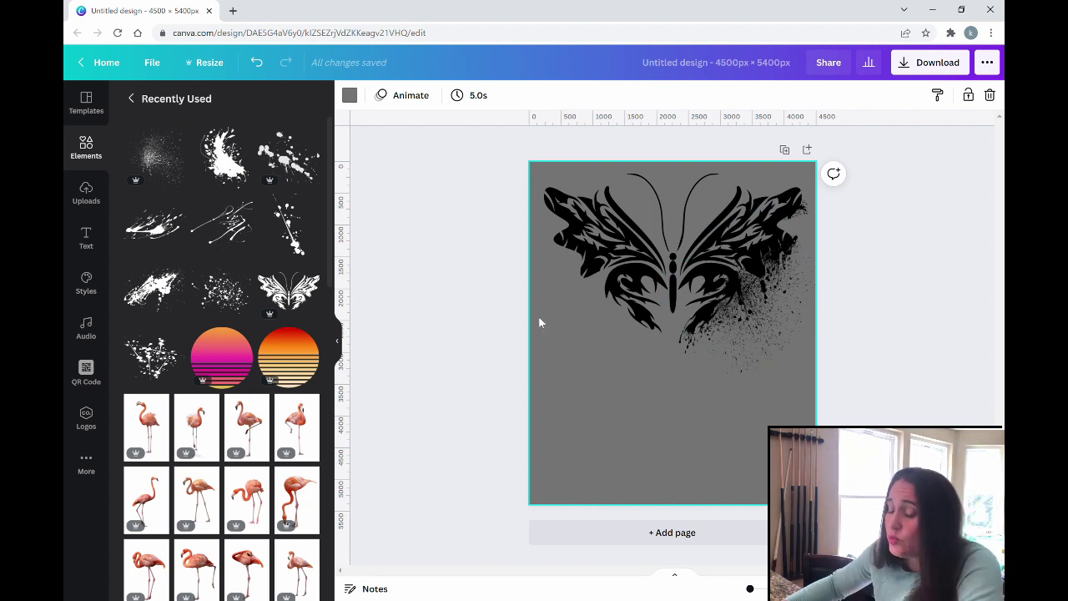
Recolour the butterfly and all black splatters white using Change all
left_click(745, 360)
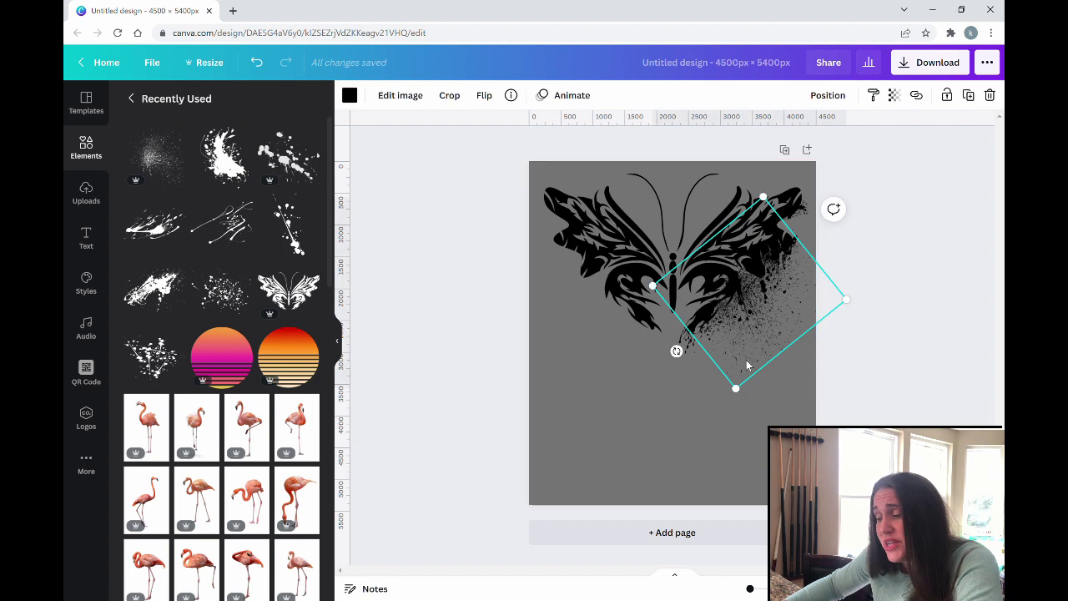
left_click(349, 97)
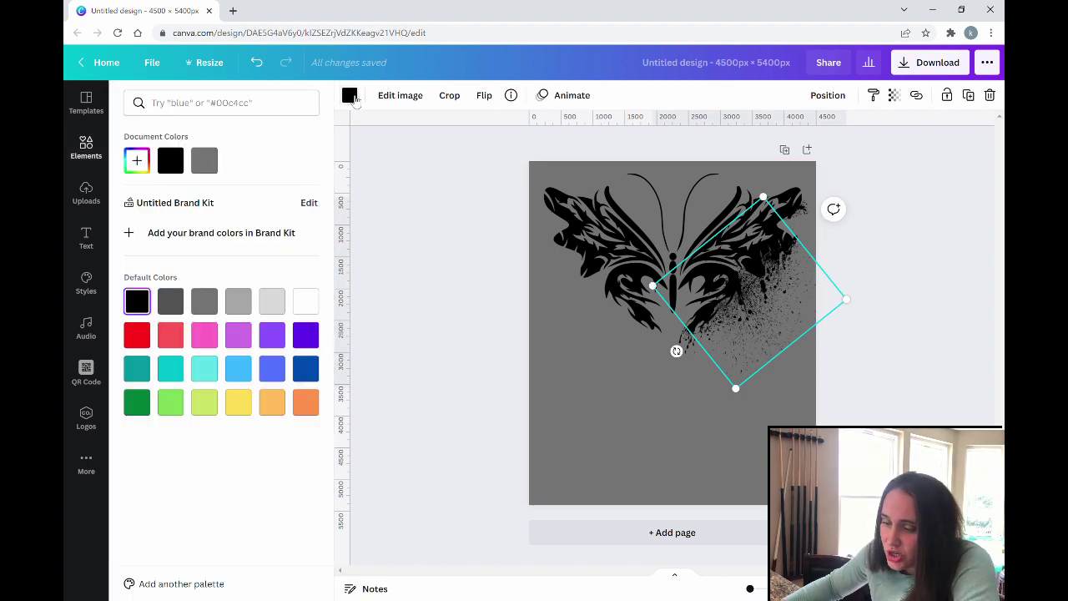
left_click(307, 301)
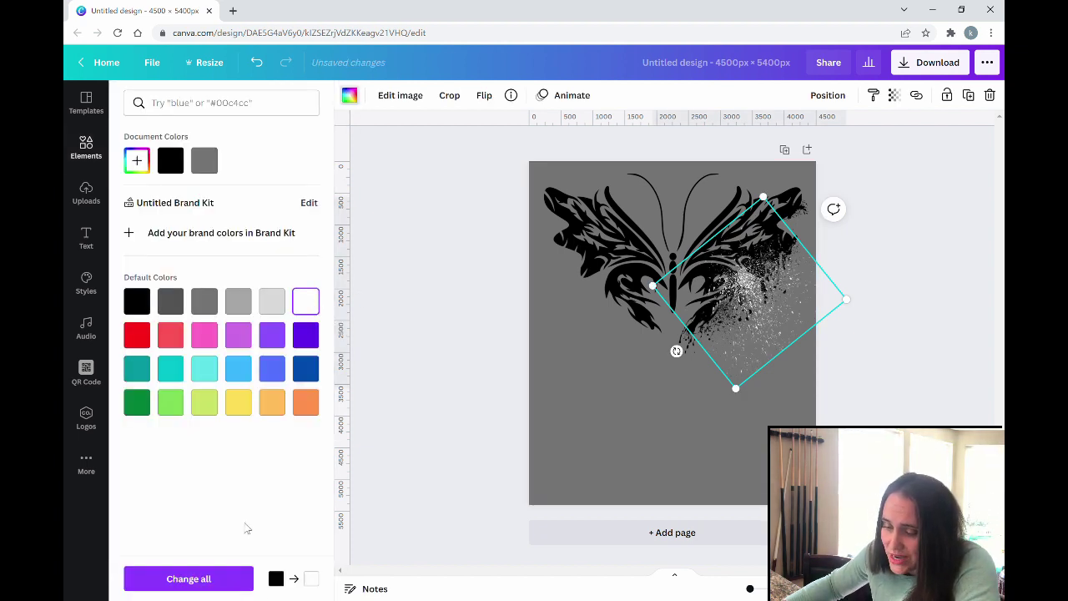
left_click(226, 585)
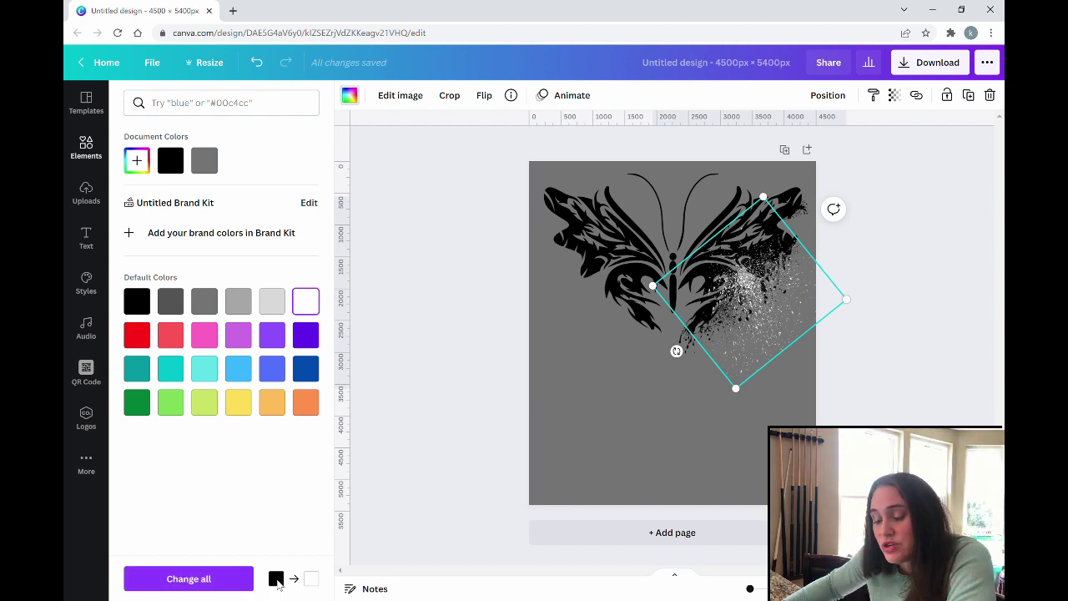
left_click(210, 578)
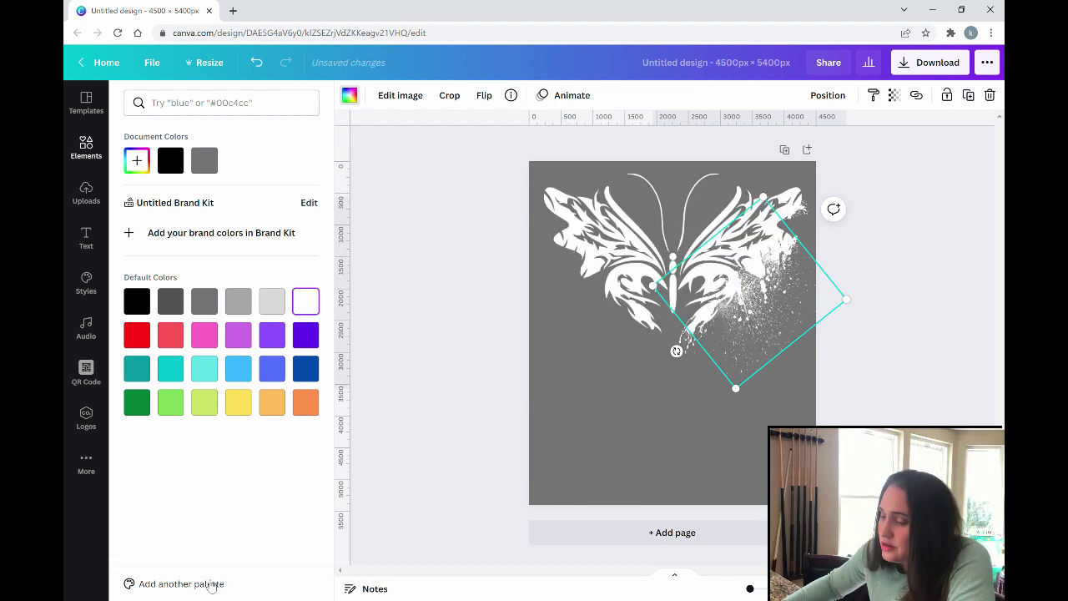
left_click(725, 501)
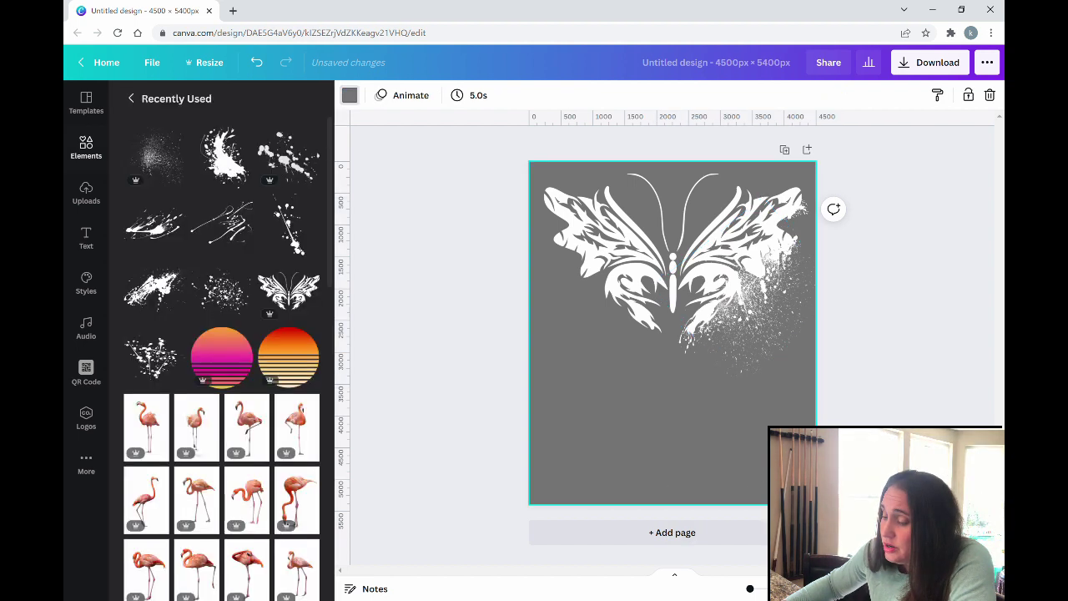
Set the page background colour to black
left_click(351, 95)
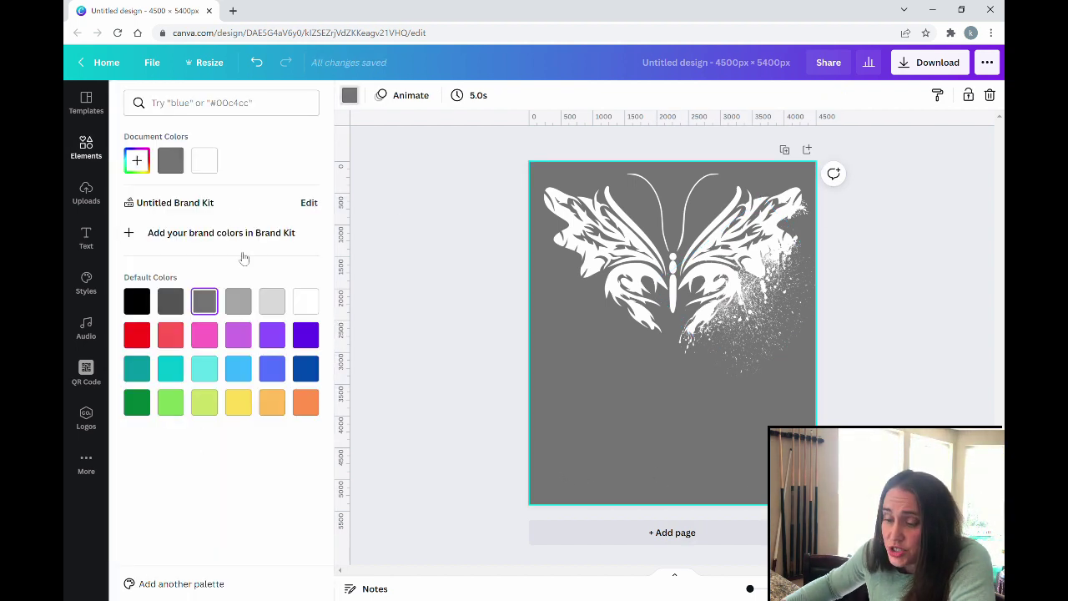
left_click(136, 301)
left_click(421, 303)
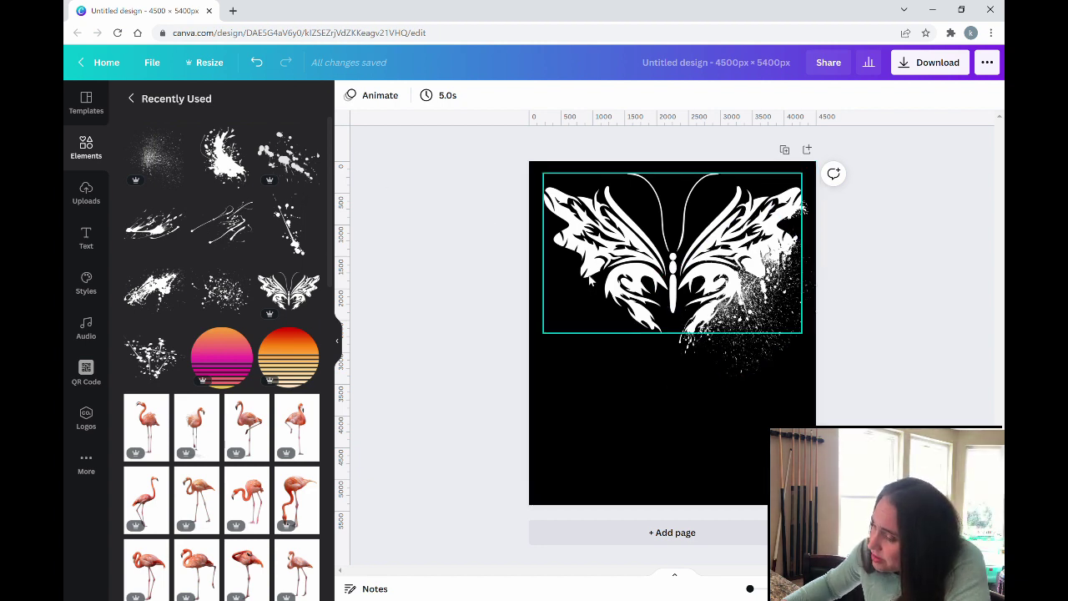
left_click(607, 261)
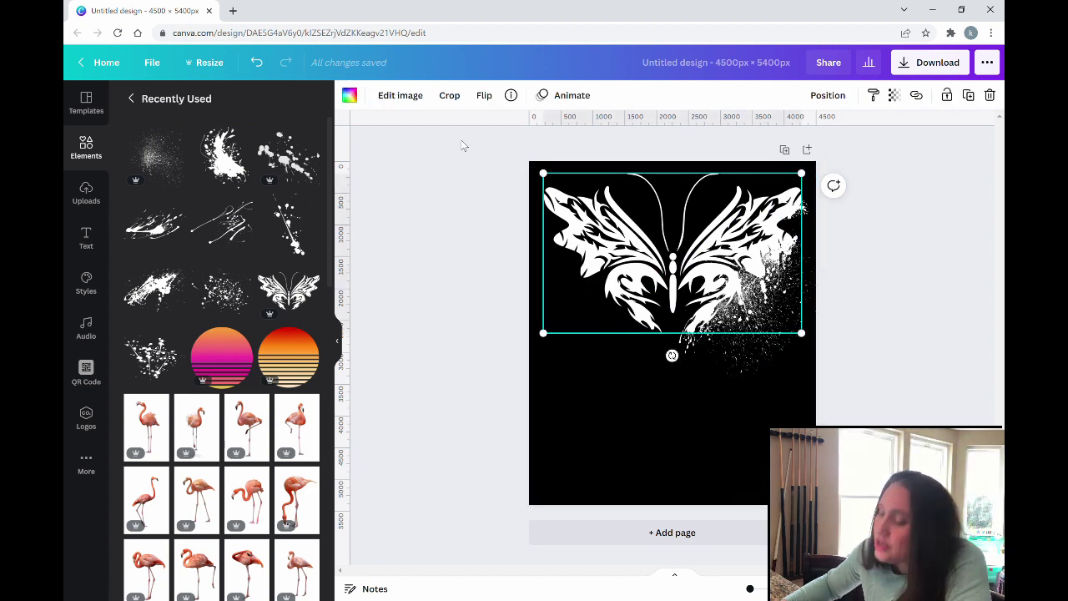
Make the butterfly graphic pink
left_click(348, 95)
left_click(204, 334)
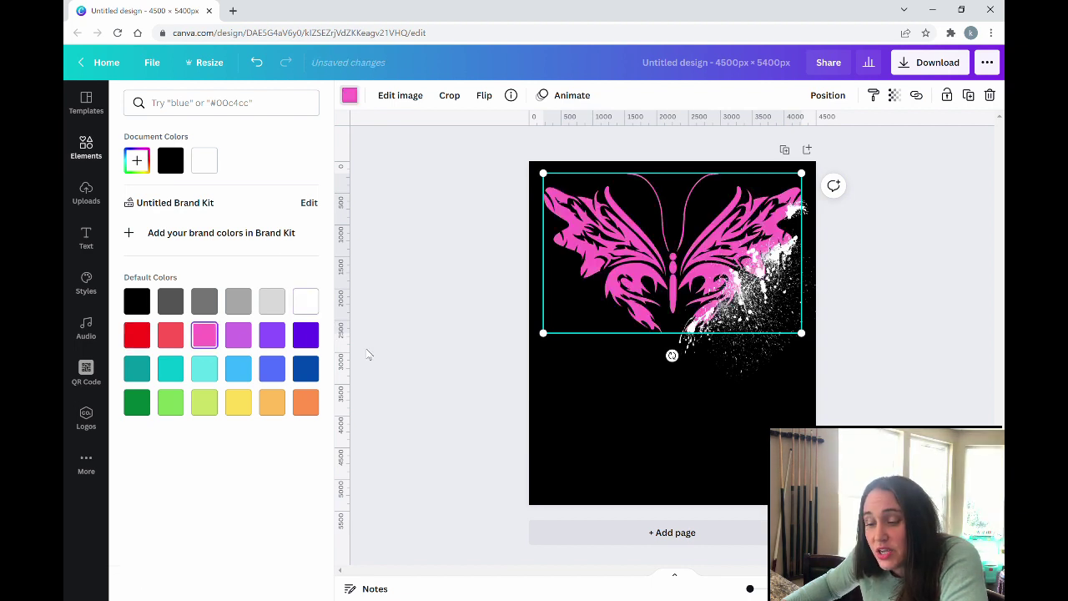
left_click(397, 346)
left_click(640, 470)
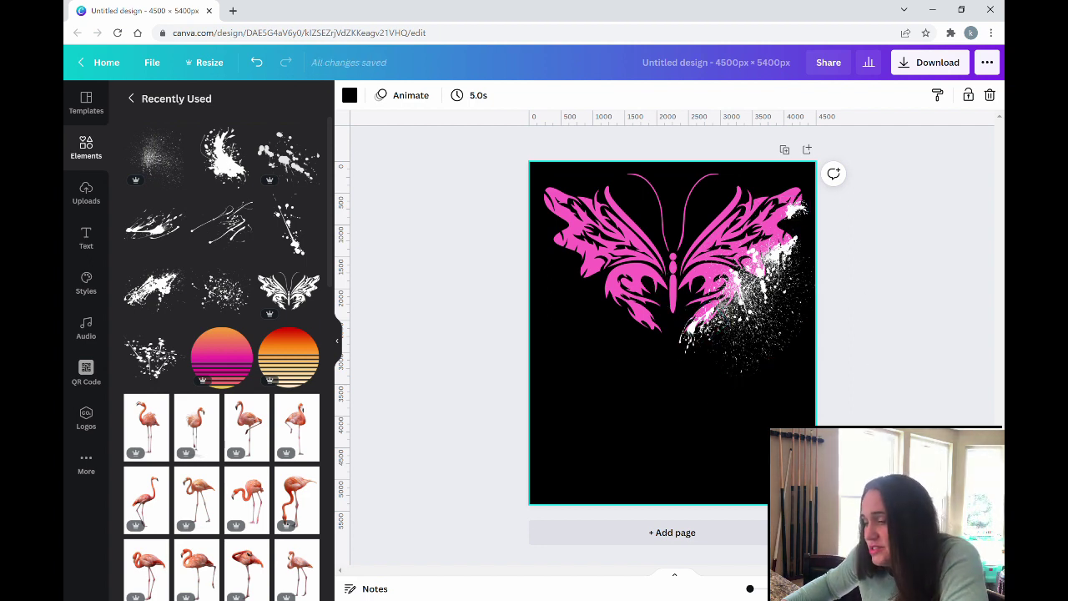
Recolour every white splatter to the document's pink using Change all
left_click(693, 338)
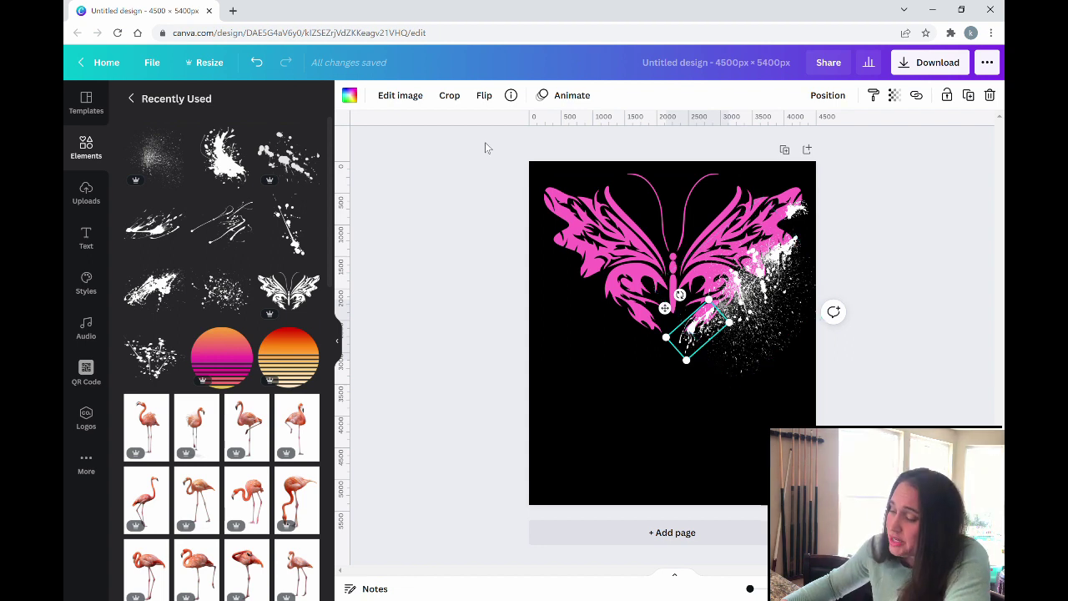
left_click(350, 97)
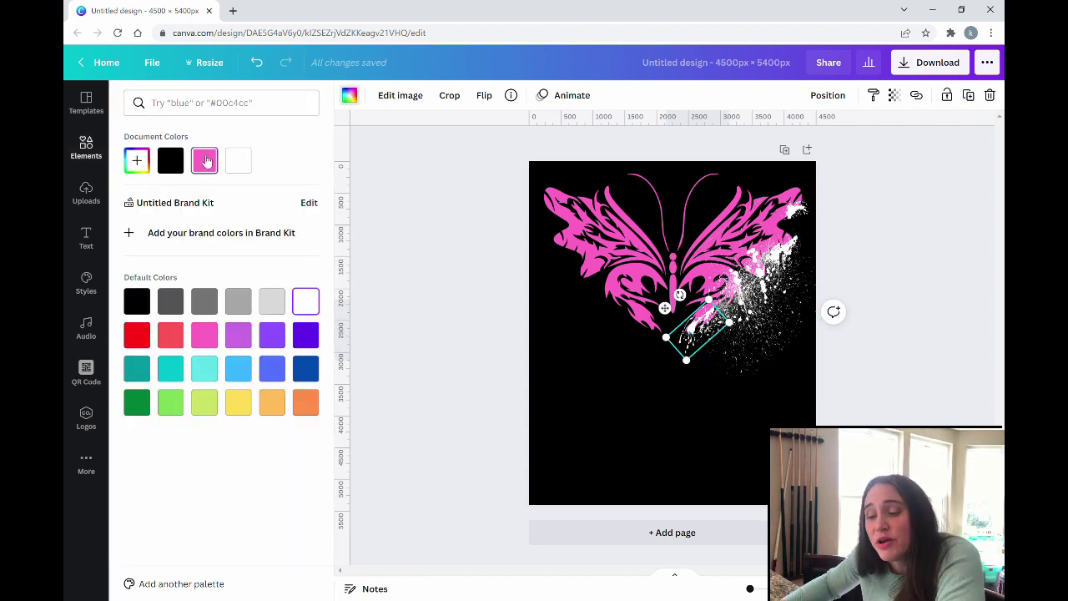
left_click(206, 163)
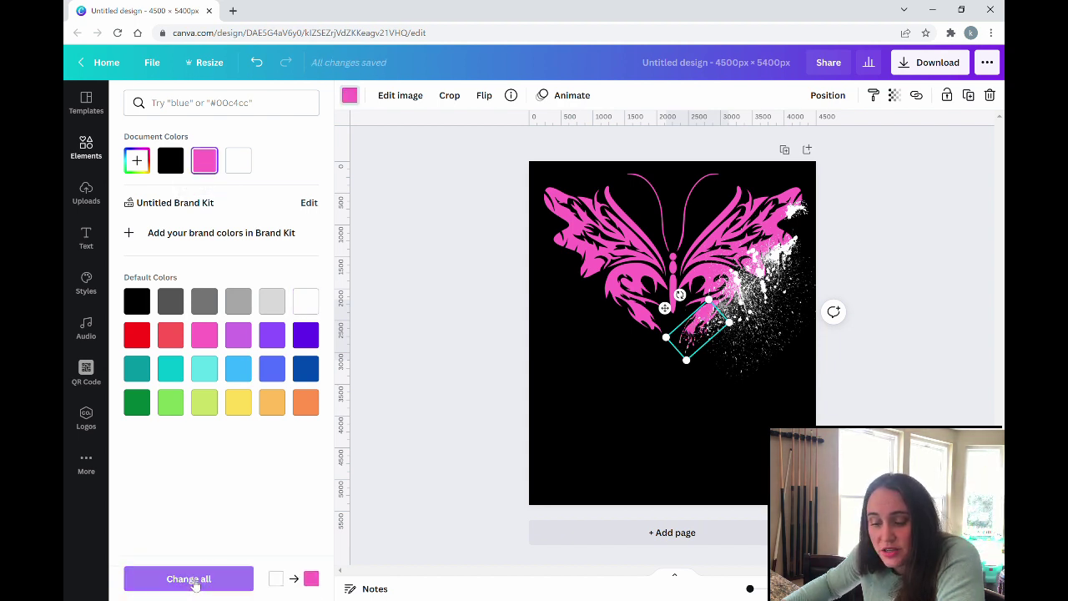
left_click(194, 582)
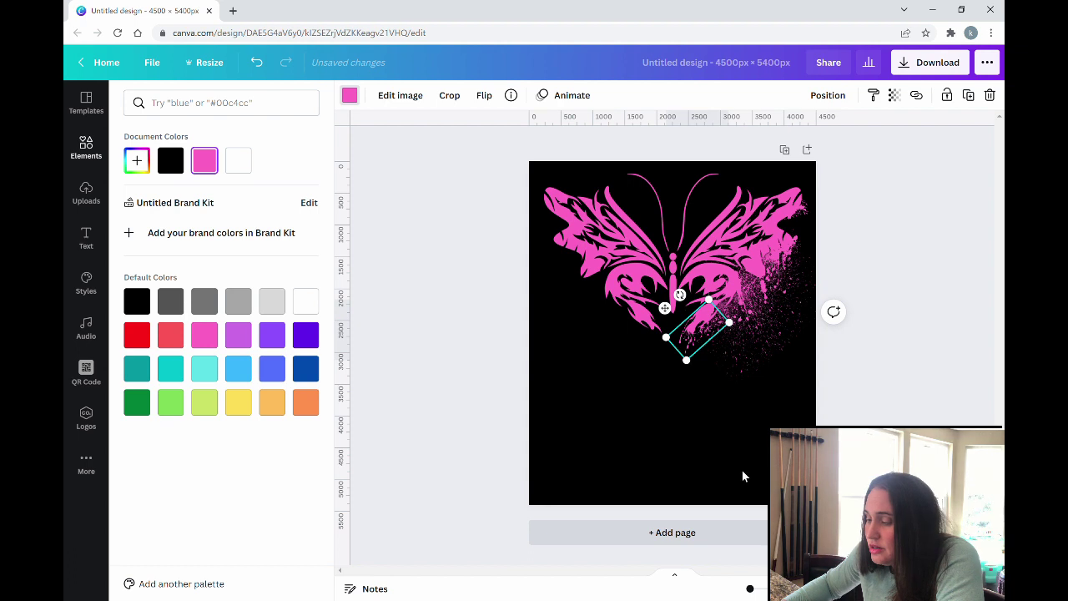
key("Escape")
left_click(486, 469)
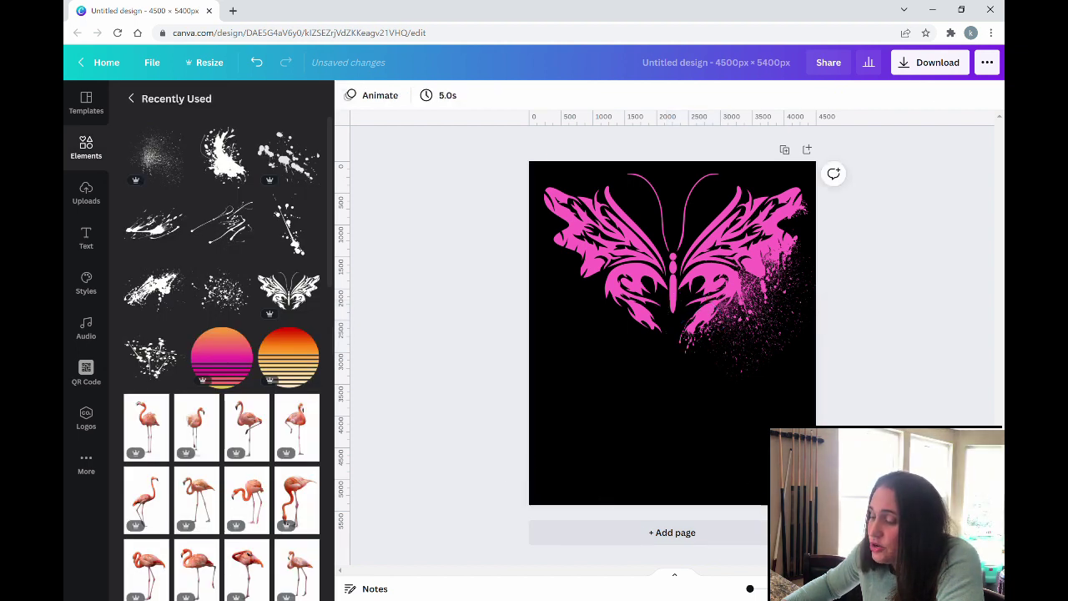